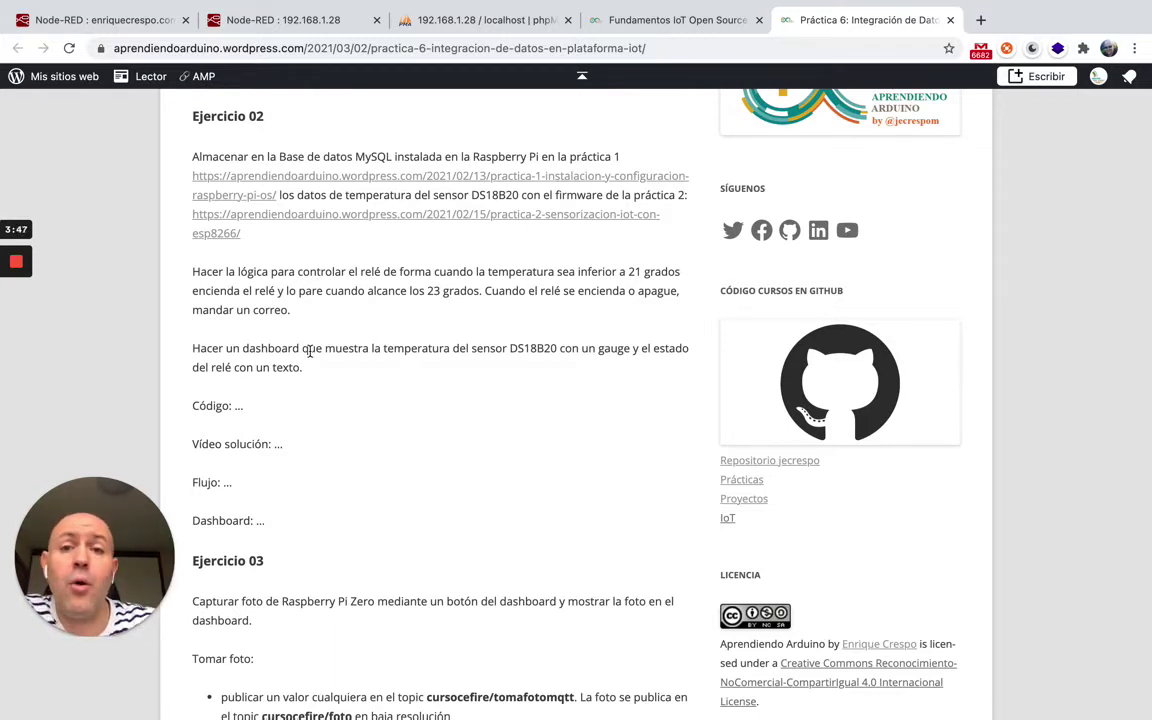
# Switch from the Práctica 6 blog post to the Node-RED editor's browser tab.
pyautogui.click(296, 20)
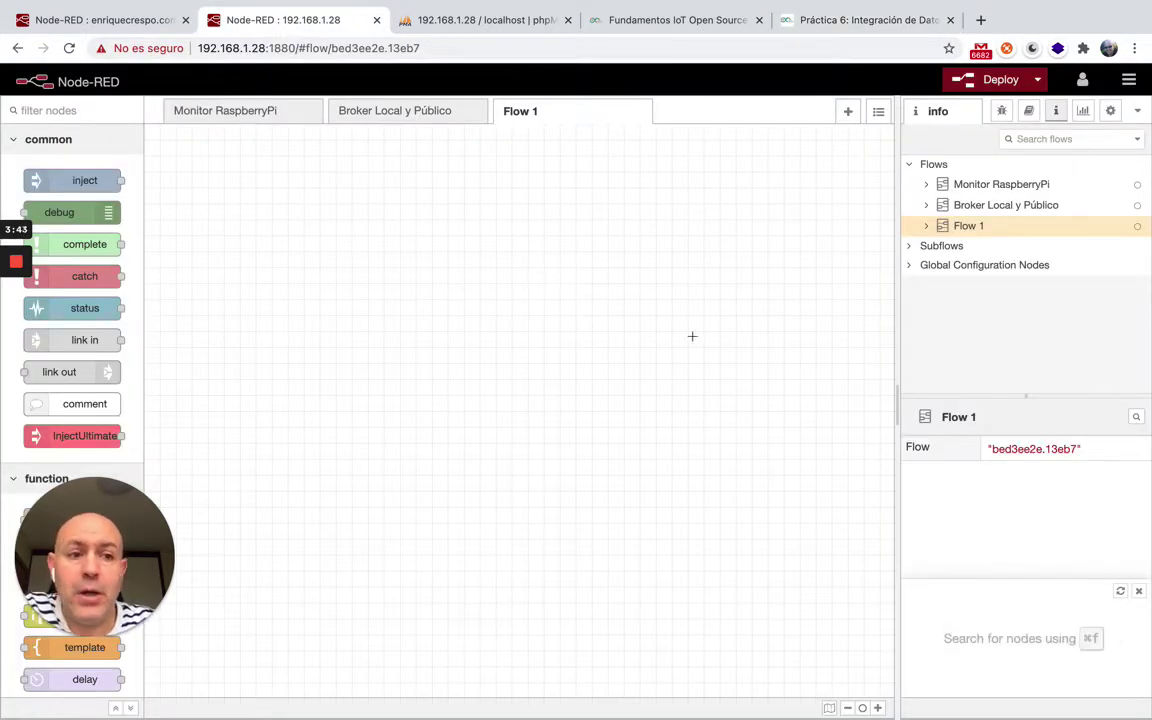
# Find no mysql node in the palette, then install node-red-node-mysql from Manage palette.
pyautogui.click(30, 110)
pyautogui.write('mysq')
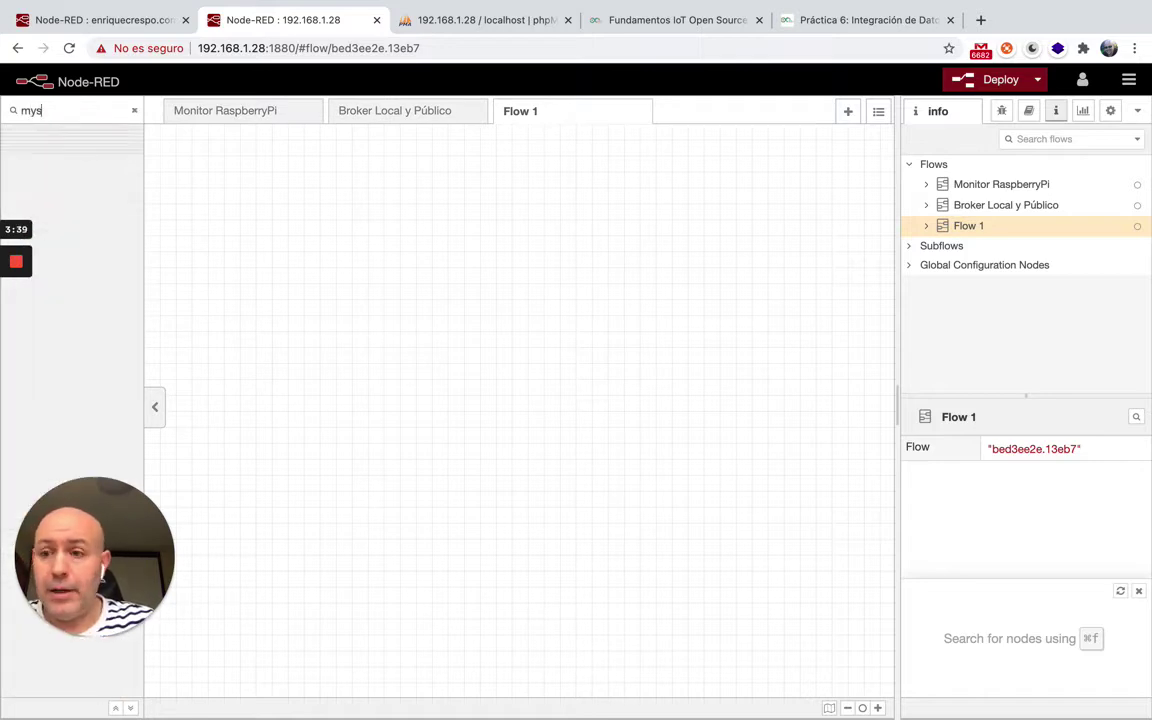
pyautogui.click(1130, 80)
pyautogui.click(1030, 335)
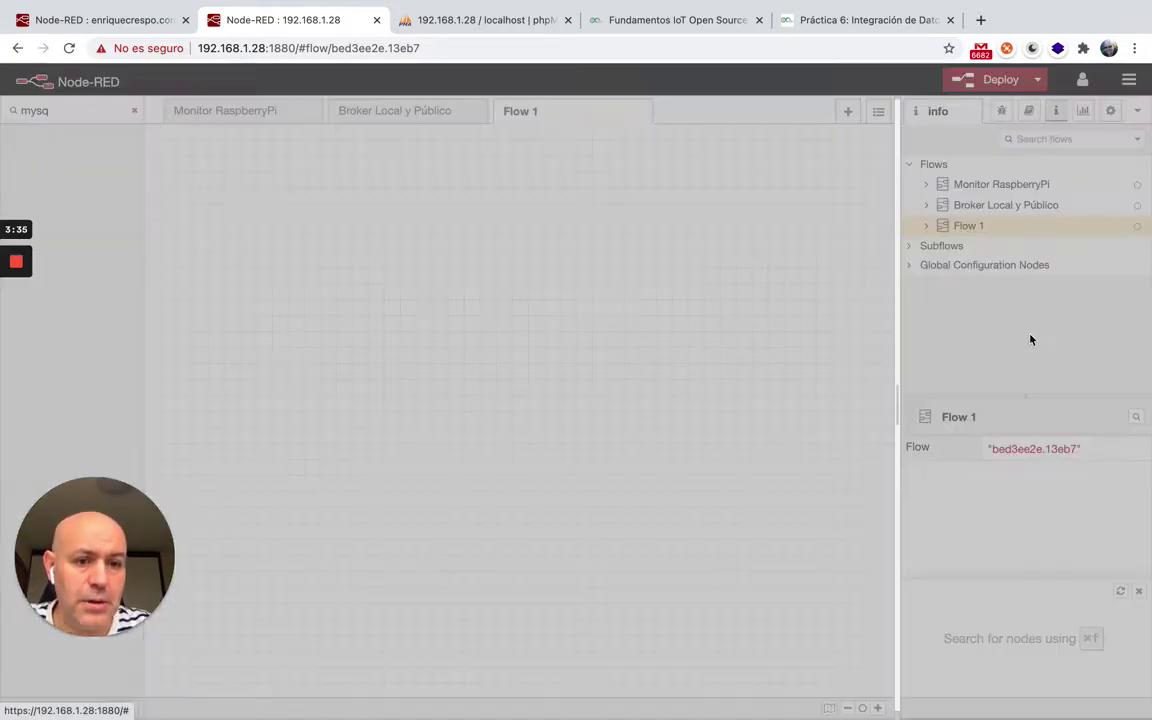
pyautogui.click(650, 177)
pyautogui.write('m')
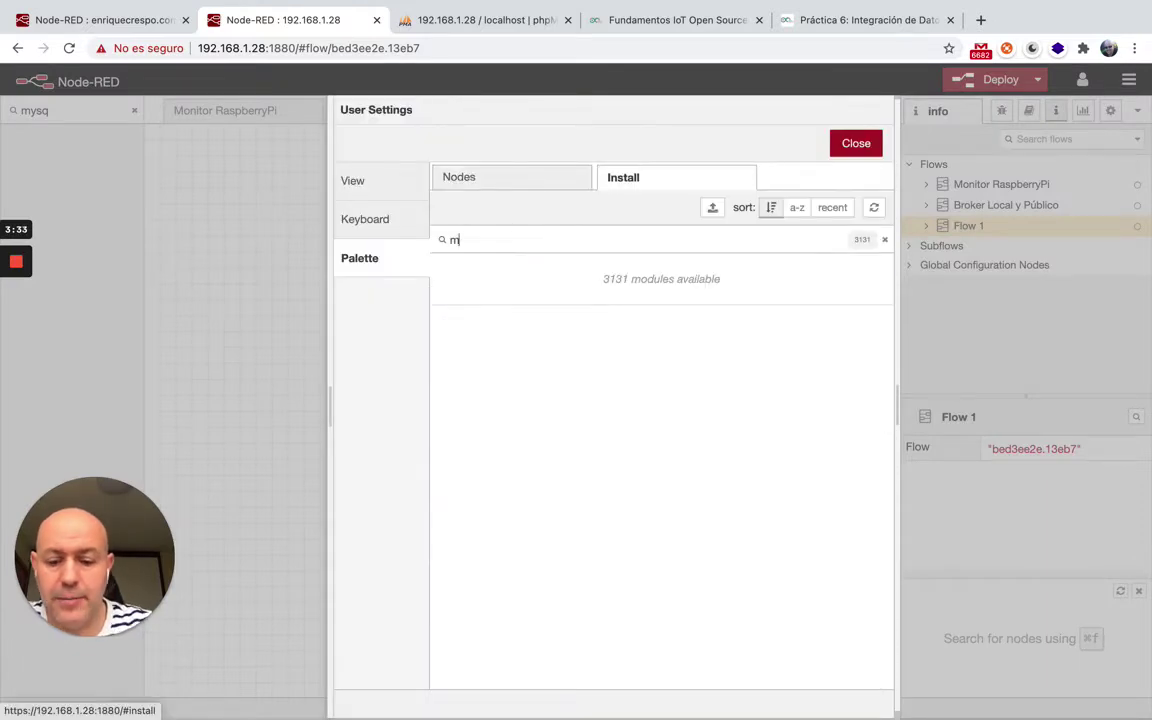
pyautogui.write('ysql')
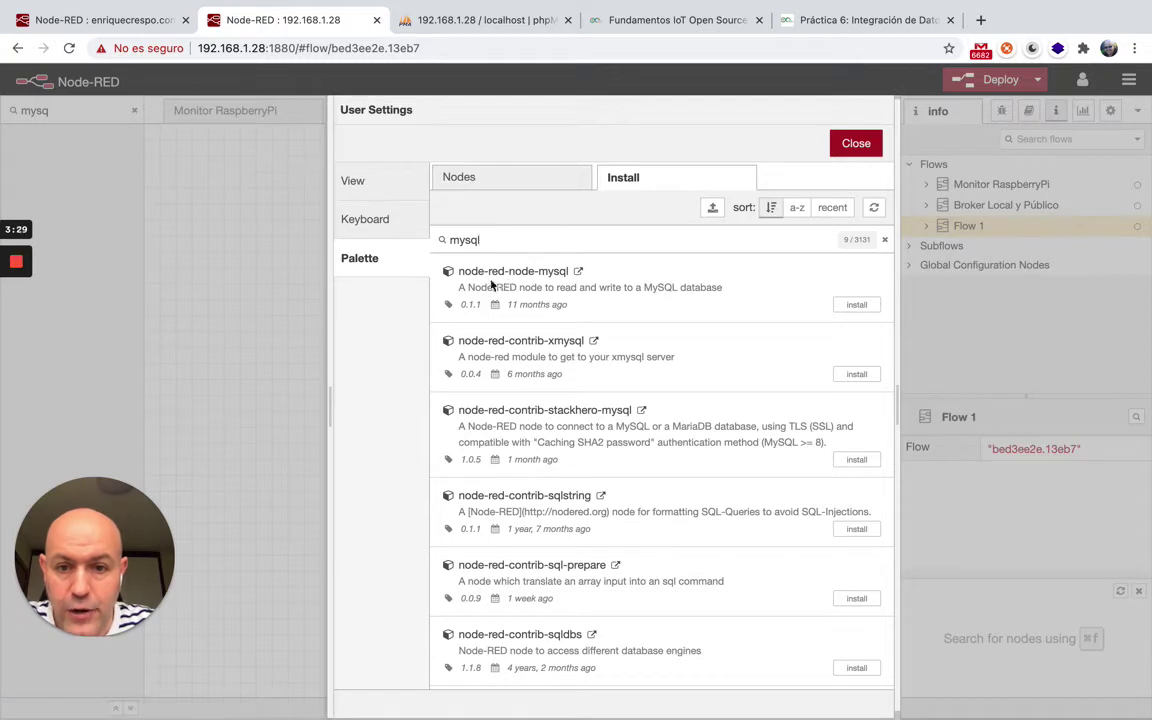
pyautogui.click(857, 304)
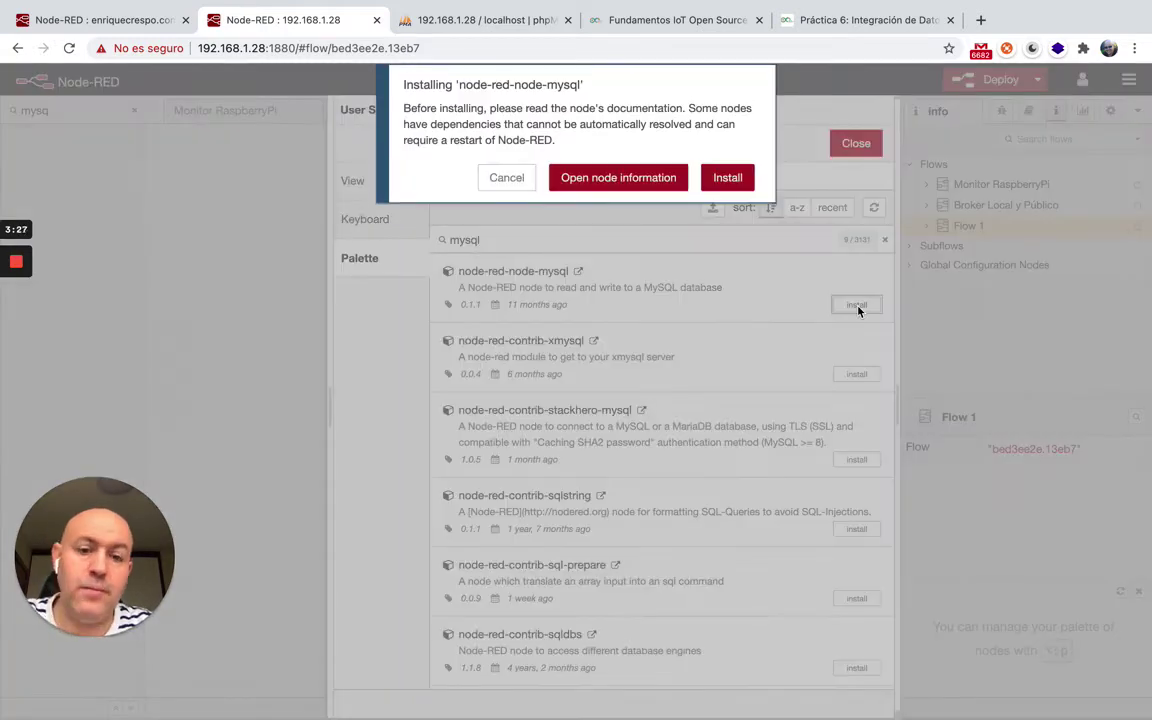
pyautogui.click(740, 181)
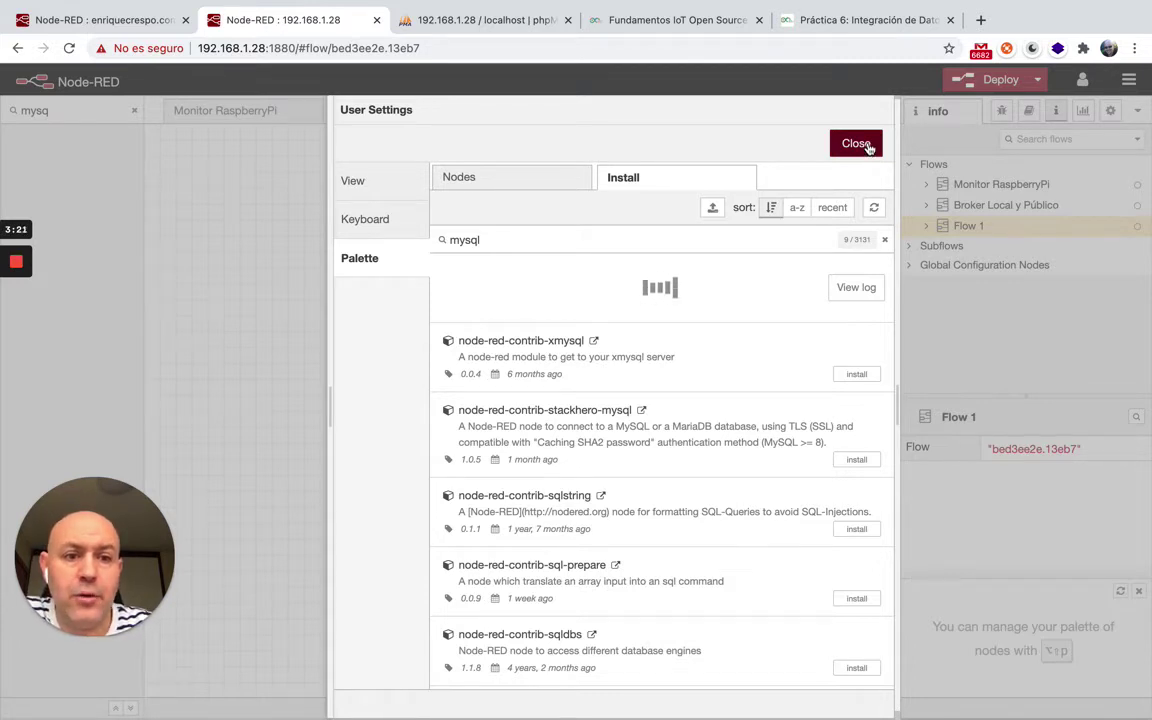
# Close the user settings and clear the old 'mysq' palette filter.
pyautogui.click(868, 150)
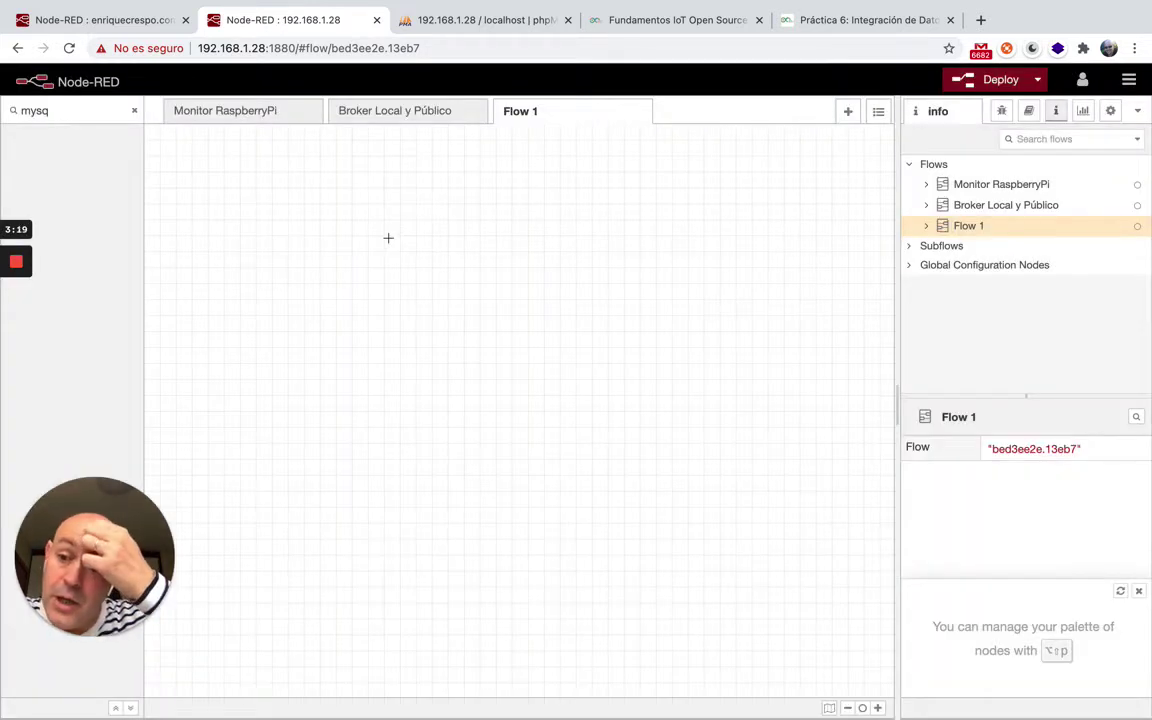
pyautogui.doubleClick(45, 110)
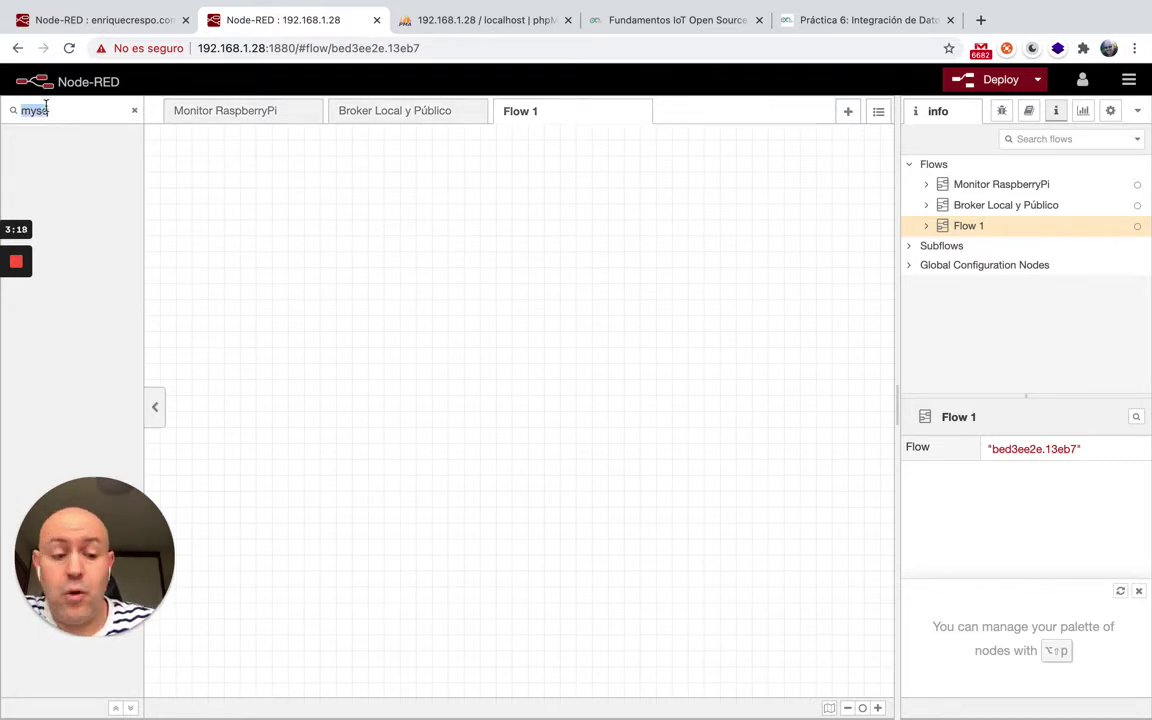
pyautogui.press('BackSpace')
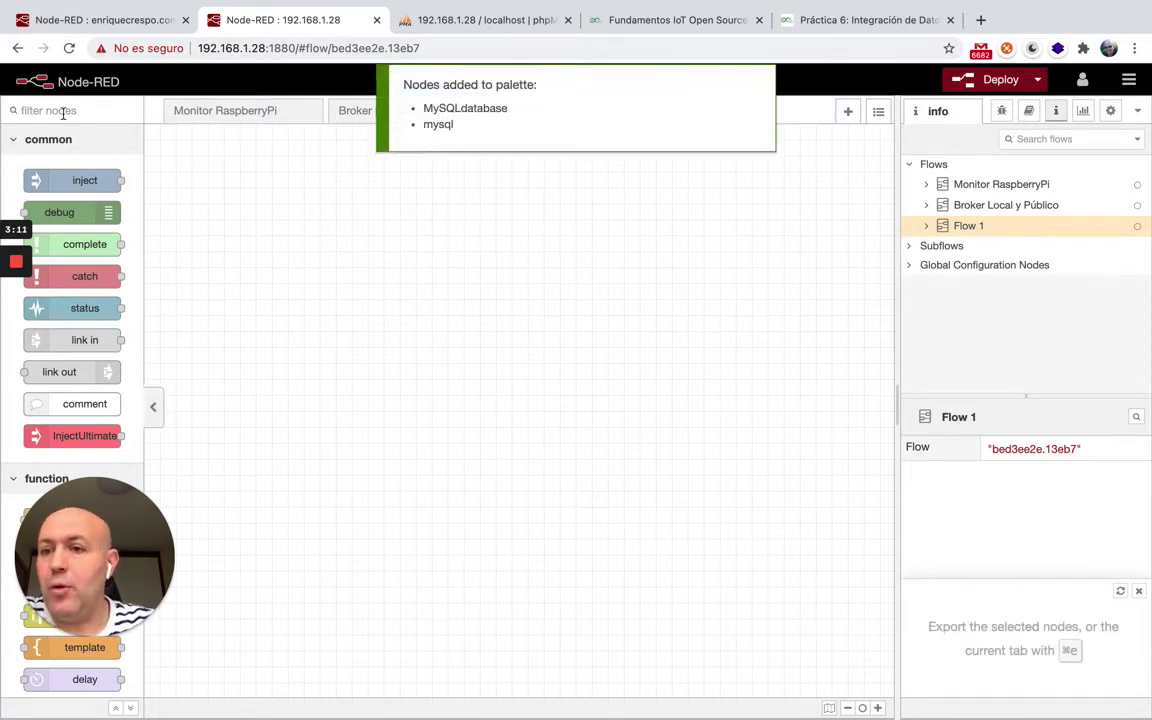
pyautogui.click(30, 110)
# Filter the palette for 'mys', place a mysql node on Flow 1, and start a new database config.
pyautogui.write('mys')
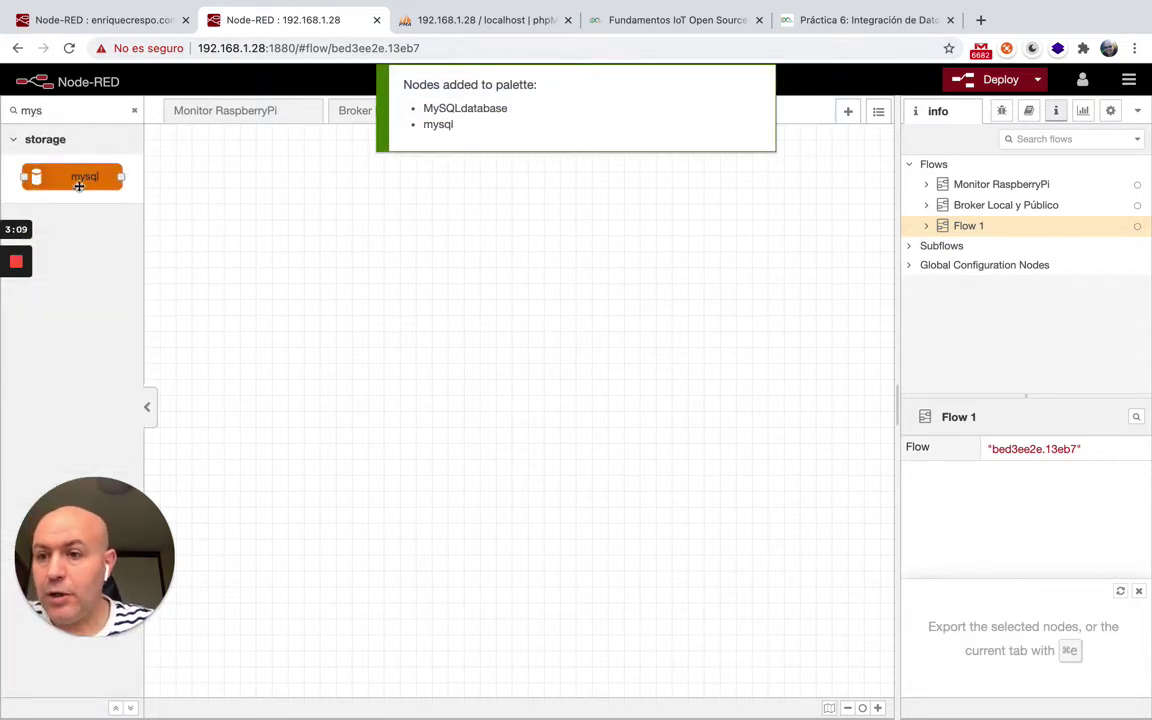
pyautogui.moveTo(72, 179); pyautogui.dragTo(533, 262)
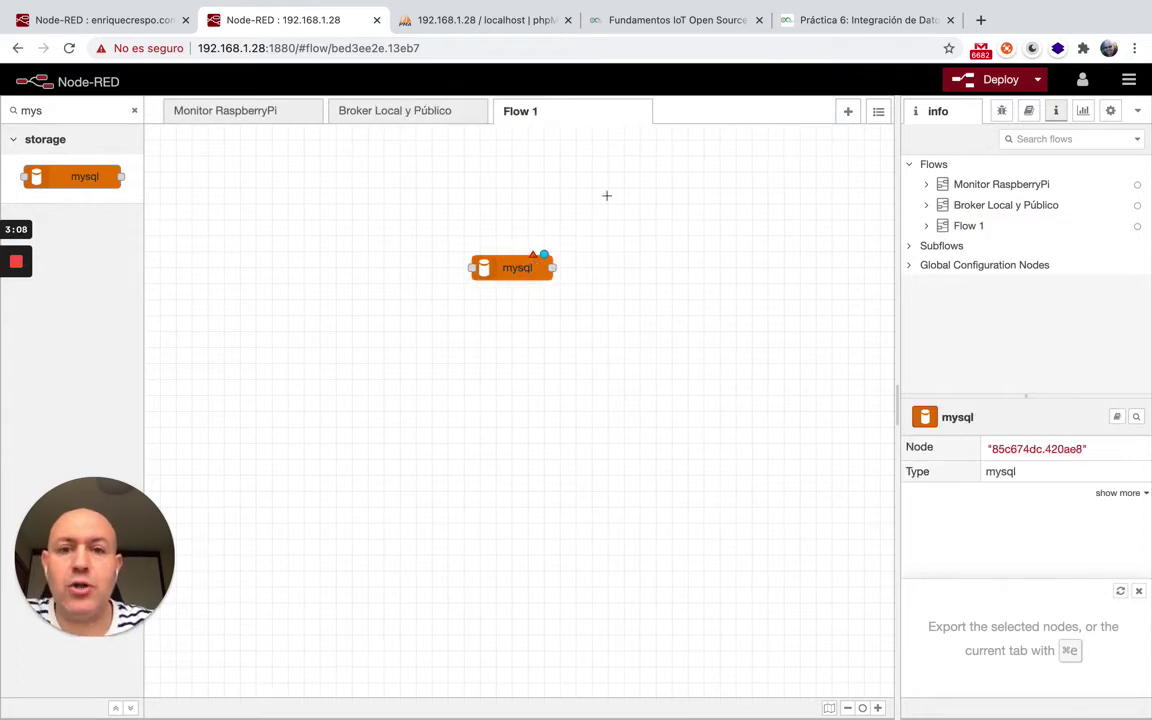
pyautogui.doubleClick(519, 265)
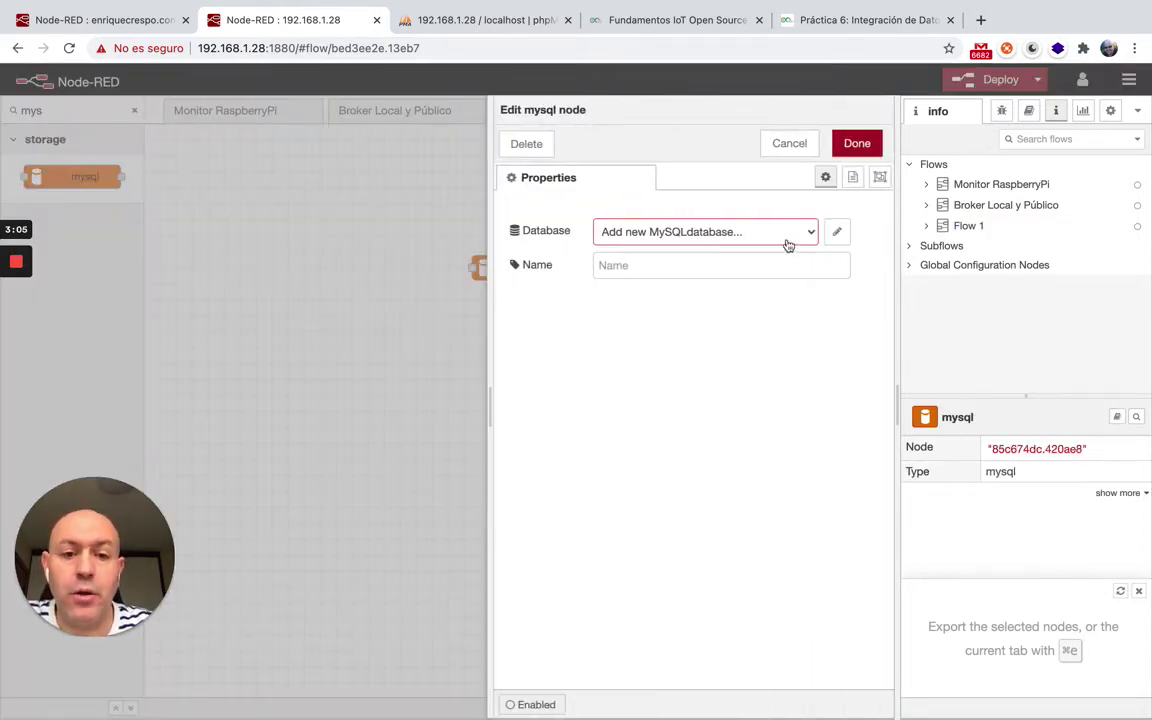
pyautogui.press('Escape')
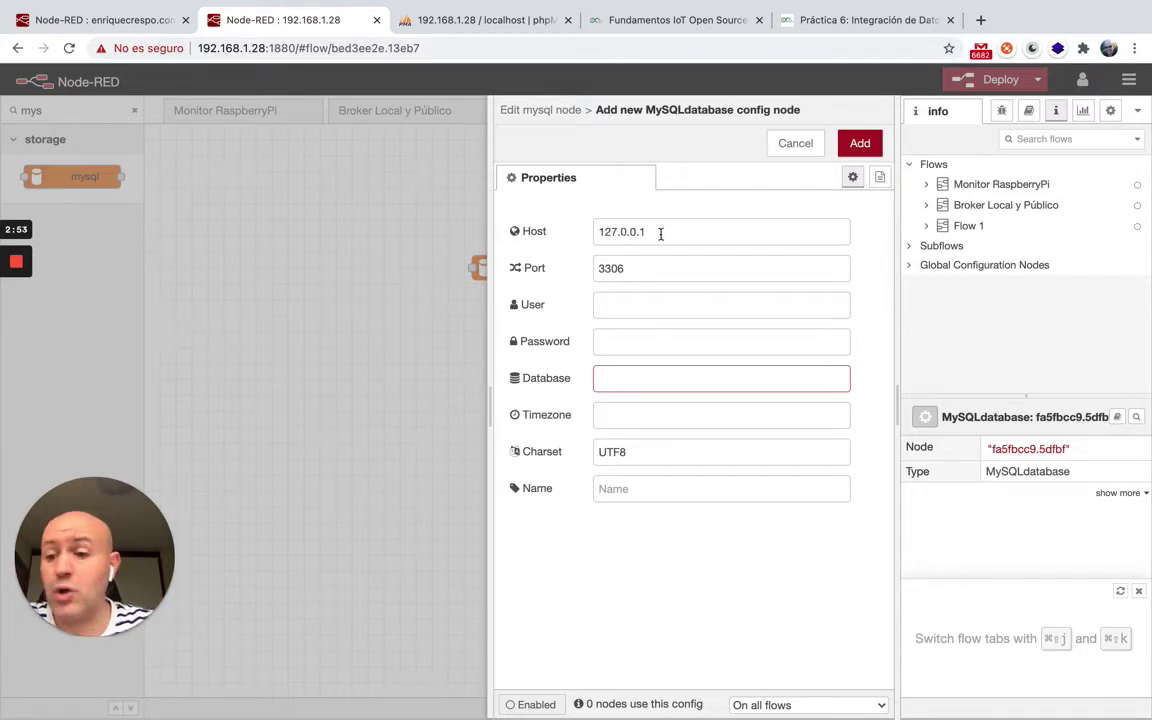
# Fill in the database user name and password in the MySQLdatabase config, then go to phpMyAdmin.
pyautogui.click(635, 309)
pyautogui.write('pi')
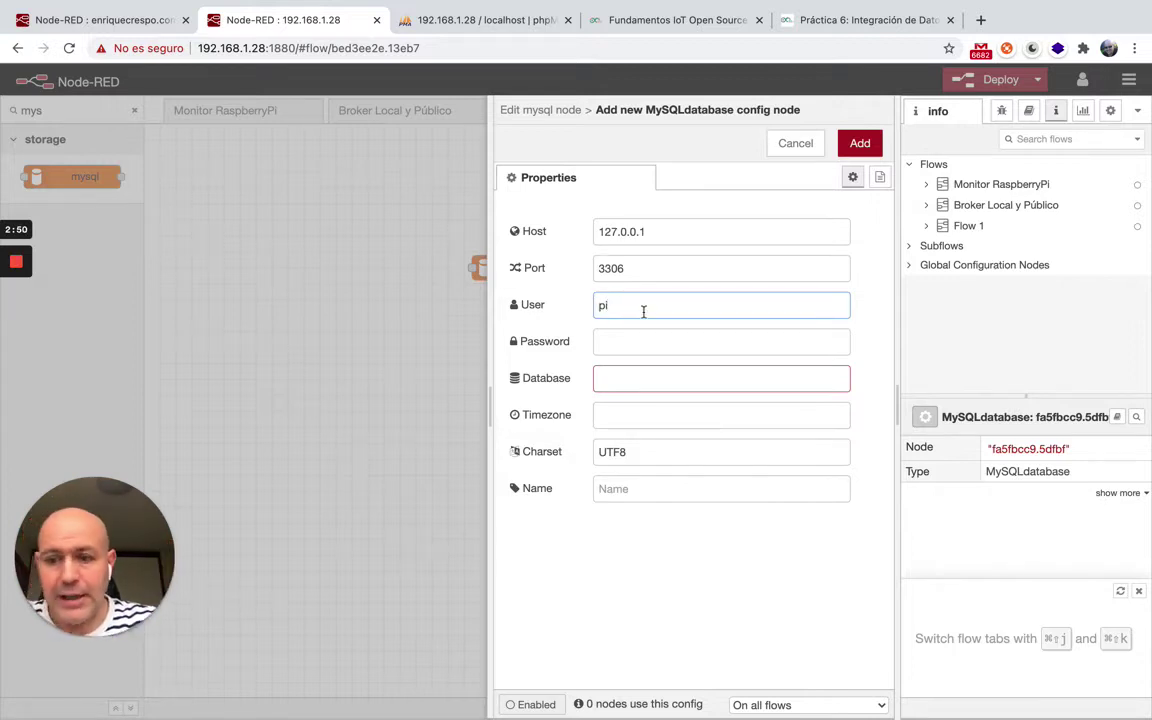
pyautogui.click(660, 345)
pyautogui.write('r')
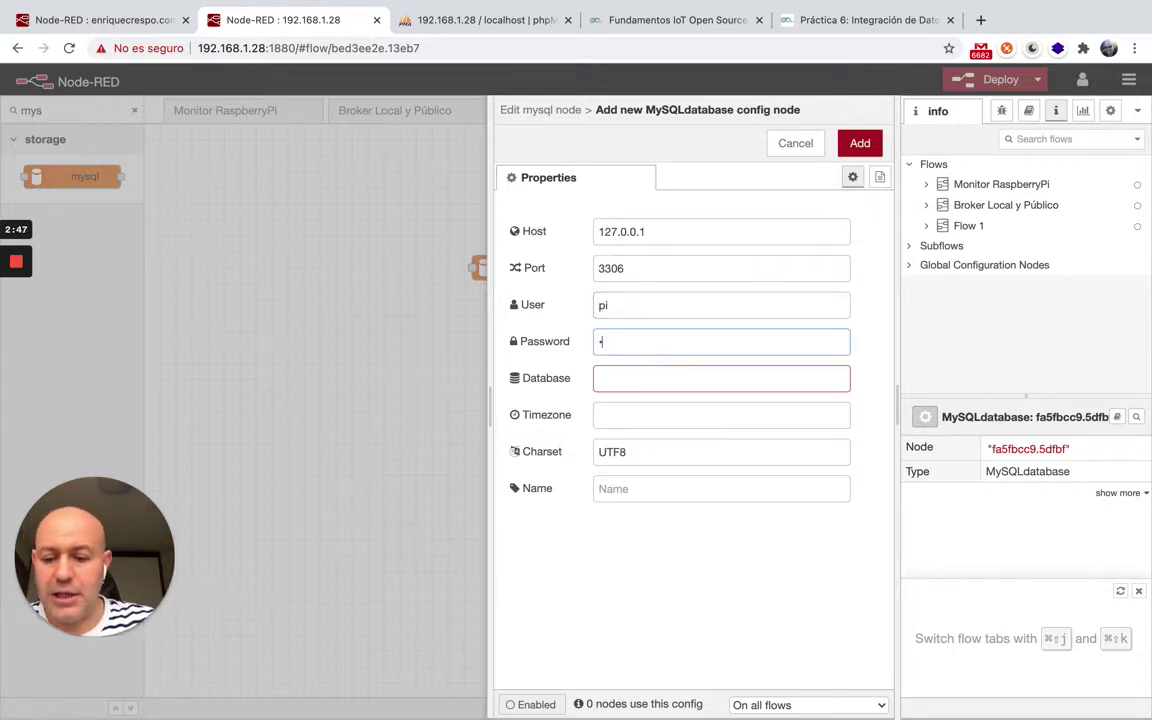
pyautogui.write('aspber')
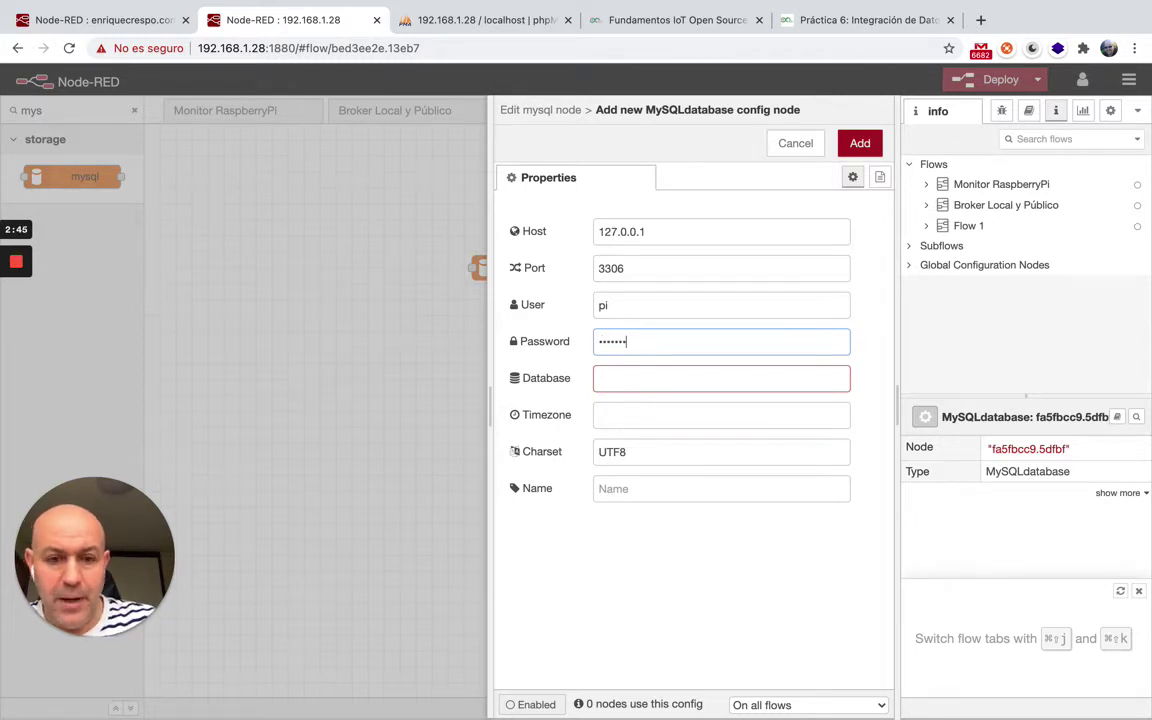
pyautogui.click(642, 375)
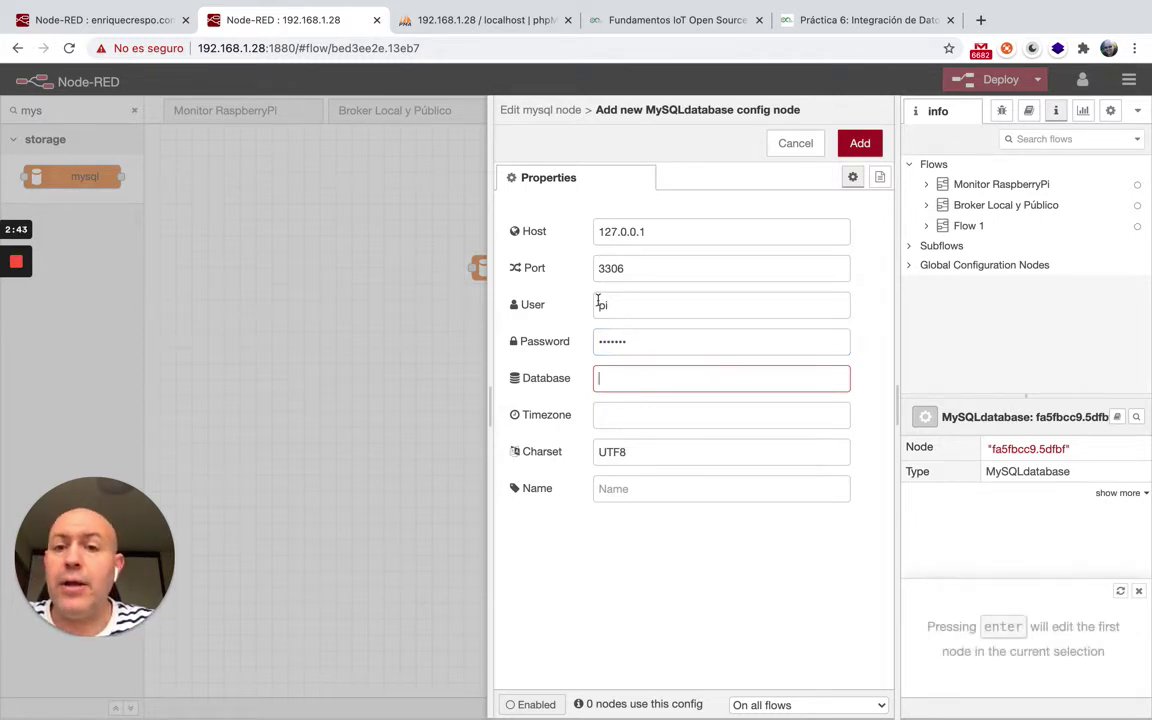
pyautogui.click(485, 20)
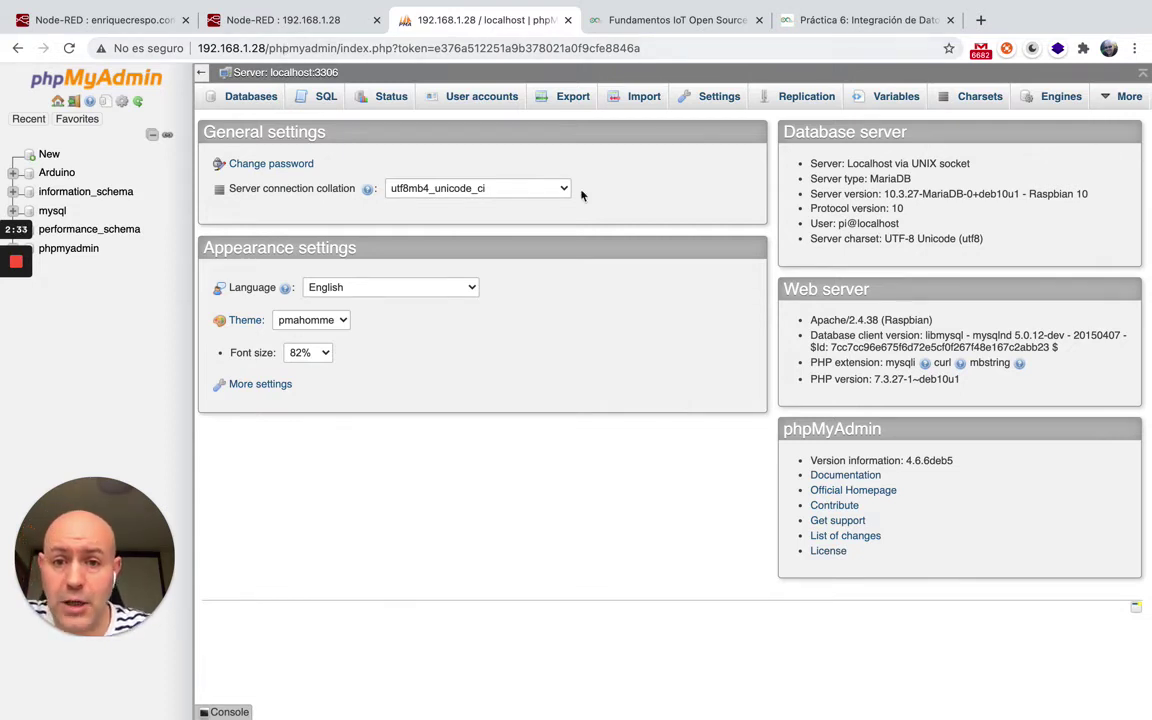
# Create a database named 'wemosd1mini' from the New entry in phpMyAdmin's tree.
pyautogui.click(48, 156)
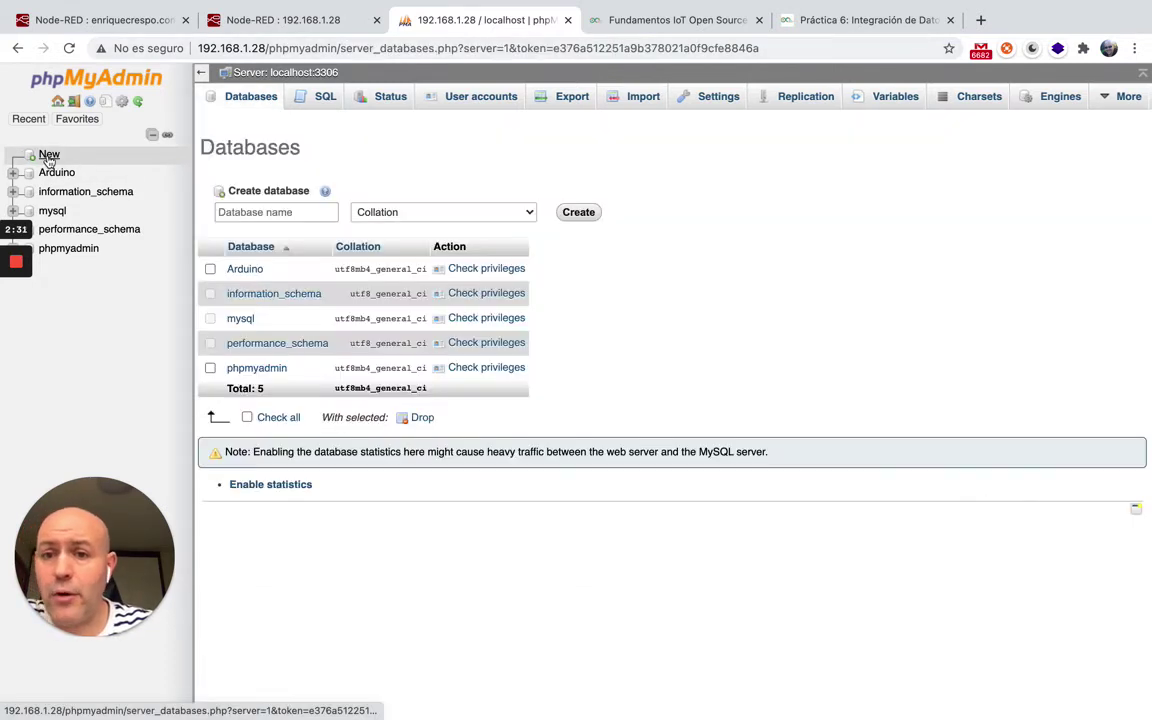
pyautogui.click(325, 213)
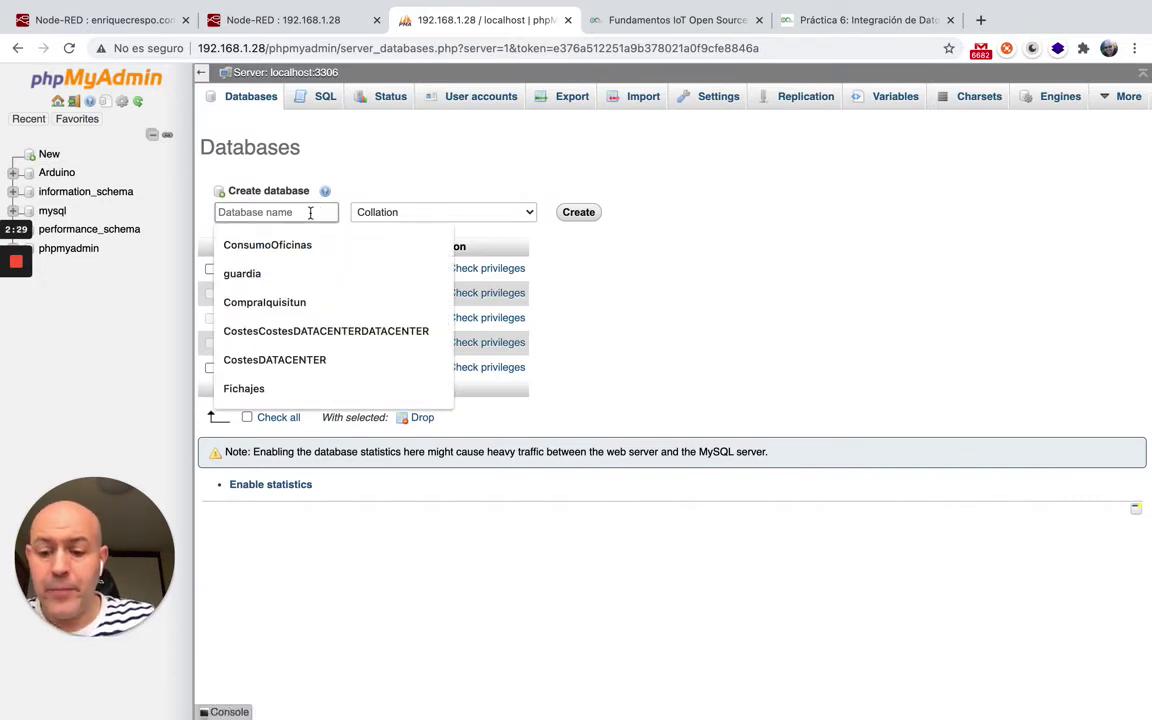
pyautogui.write('wemo')
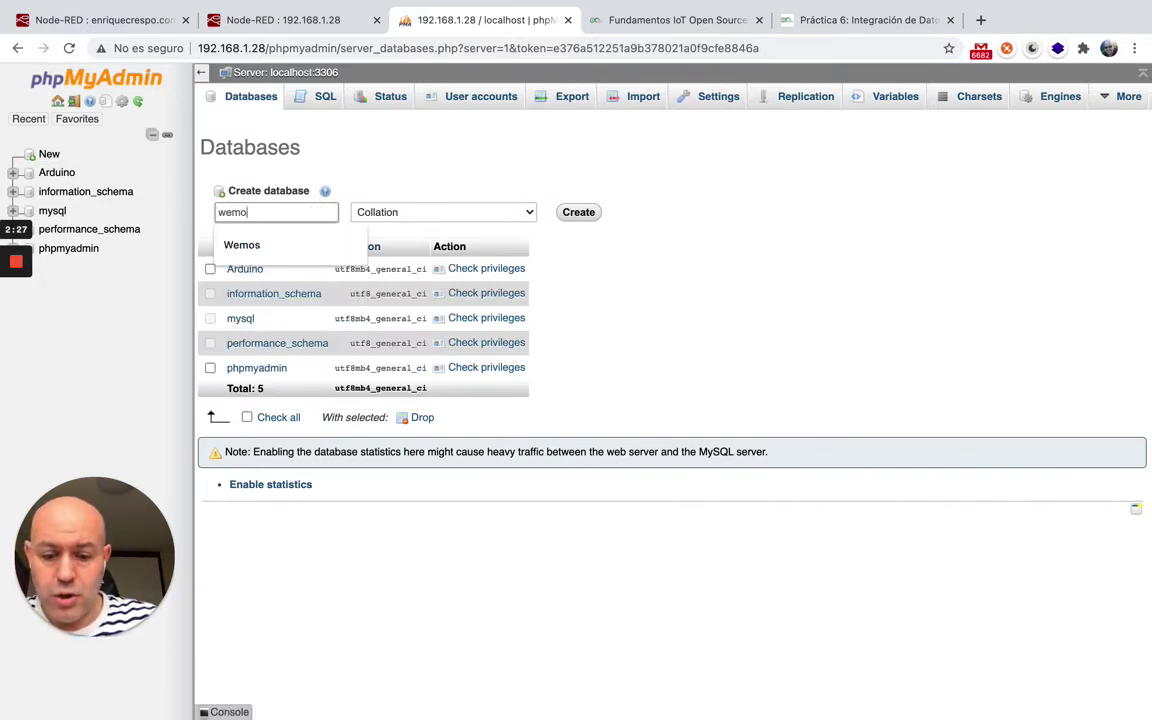
pyautogui.write('sd1mini')
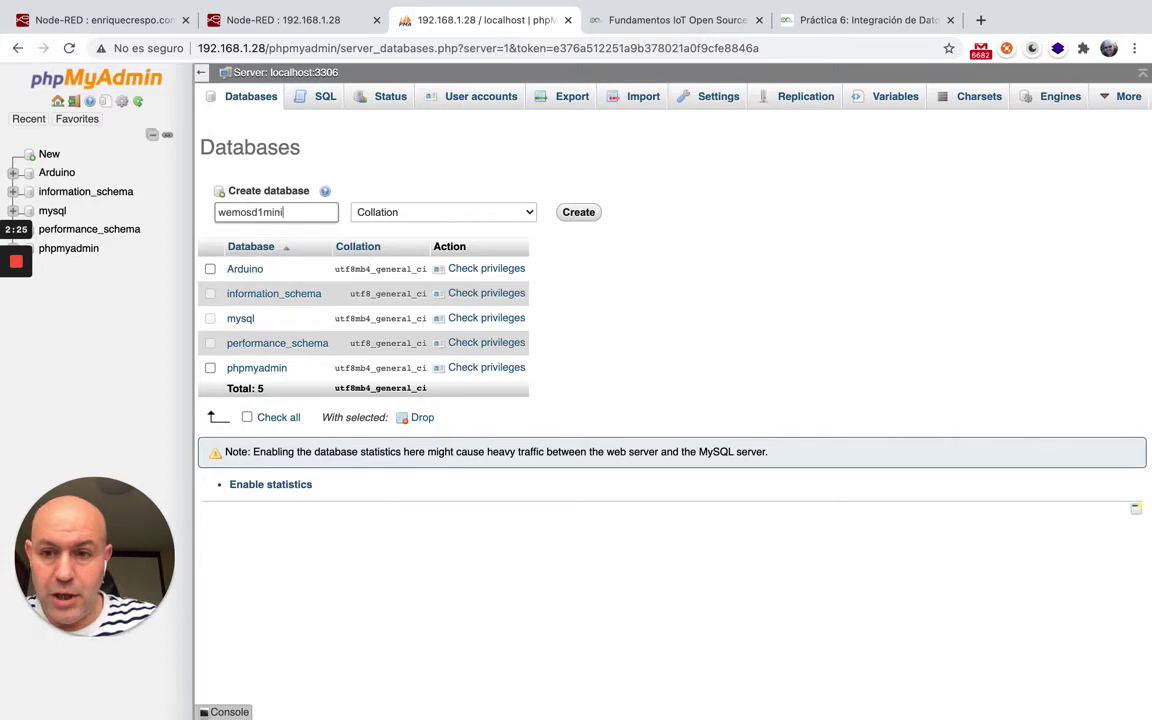
pyautogui.click(577, 214)
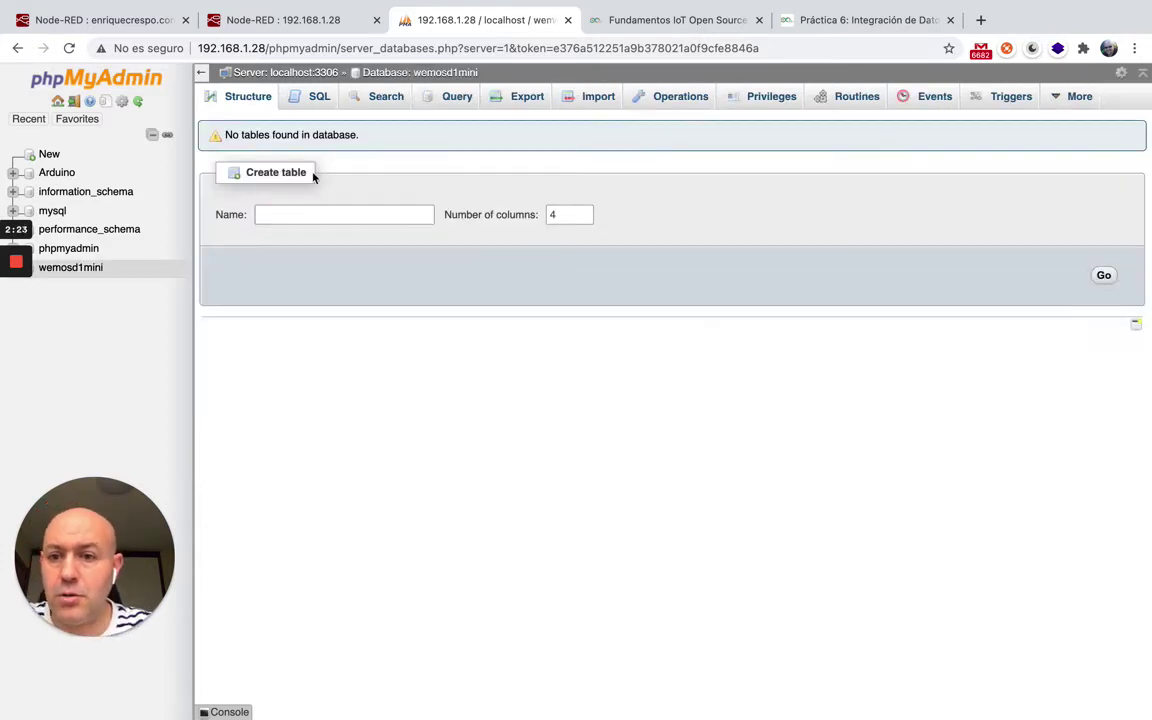
# Set the MySQL config's database to wemosd1mini, add it and confirm the node settings.
pyautogui.click(280, 20)
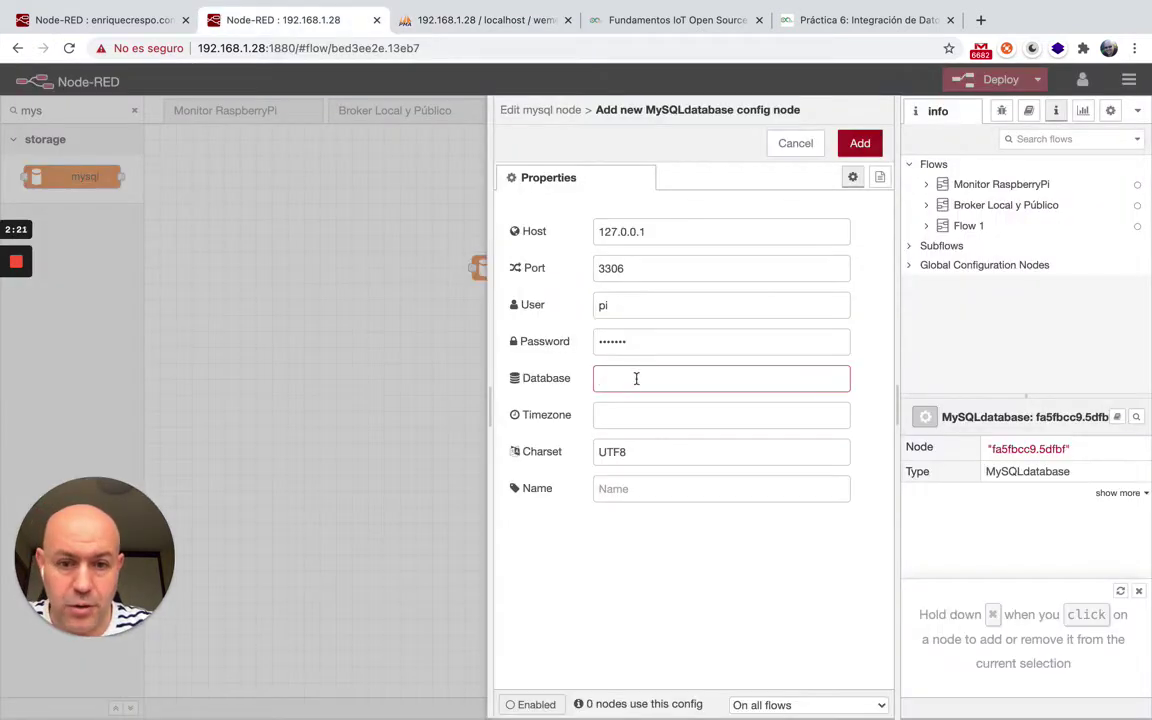
pyautogui.write('wemosd1mini')
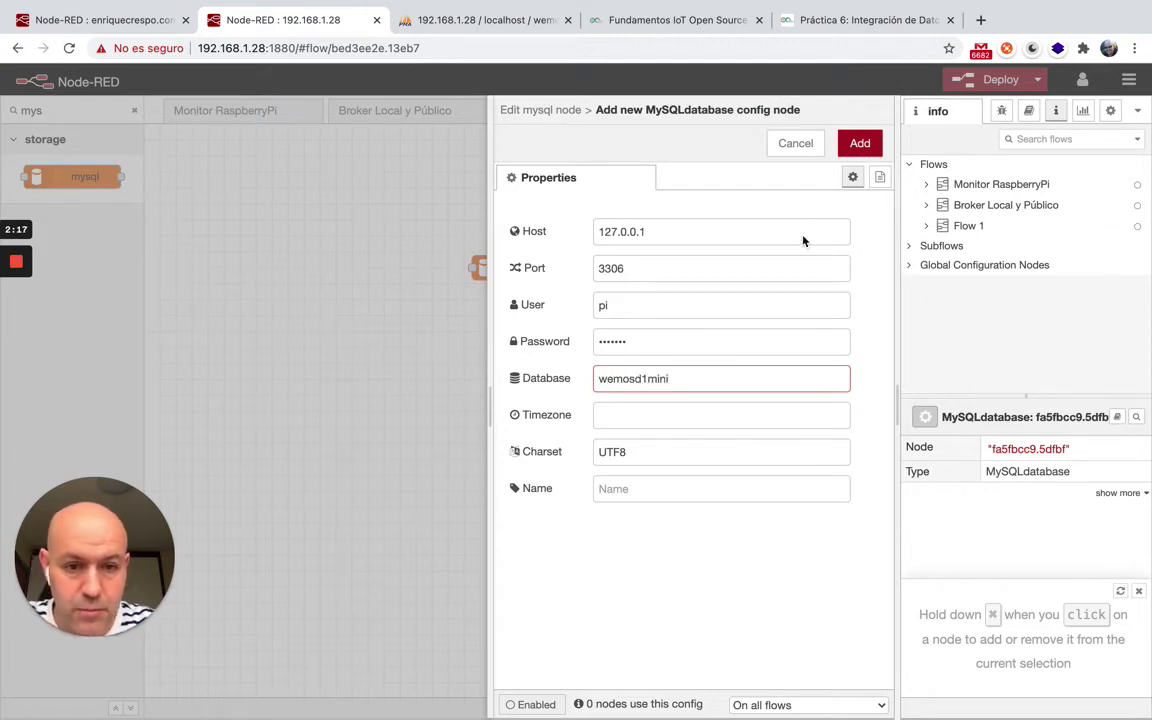
pyautogui.click(857, 146)
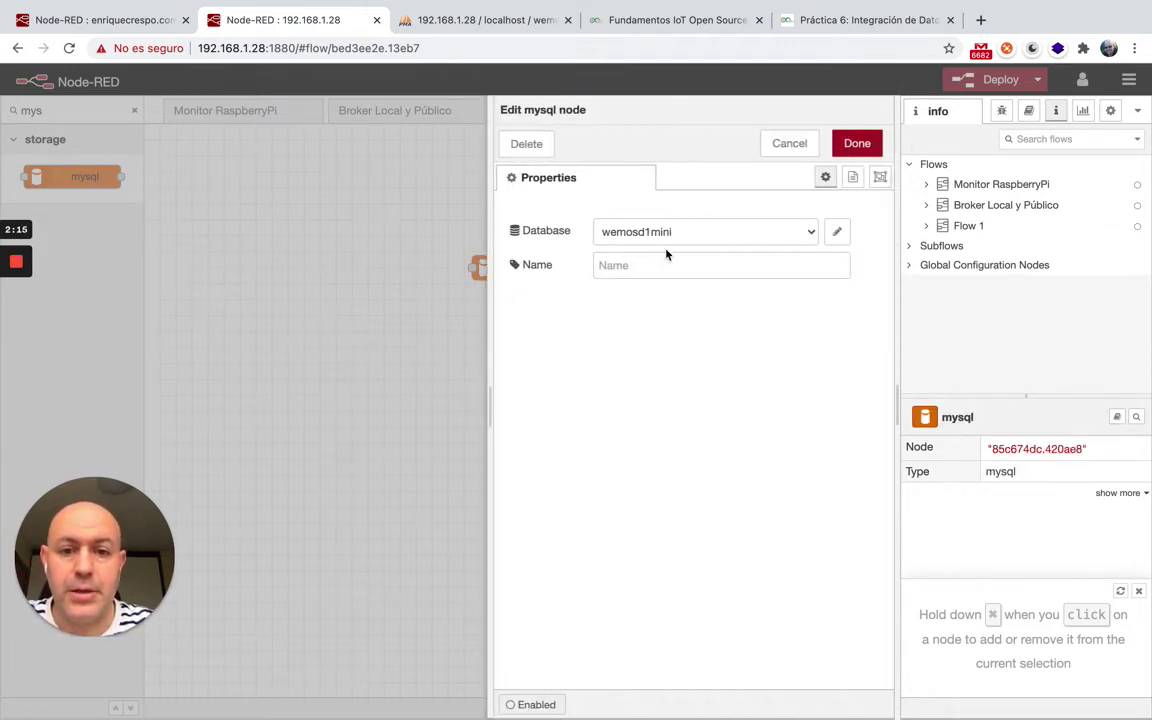
pyautogui.click(856, 143)
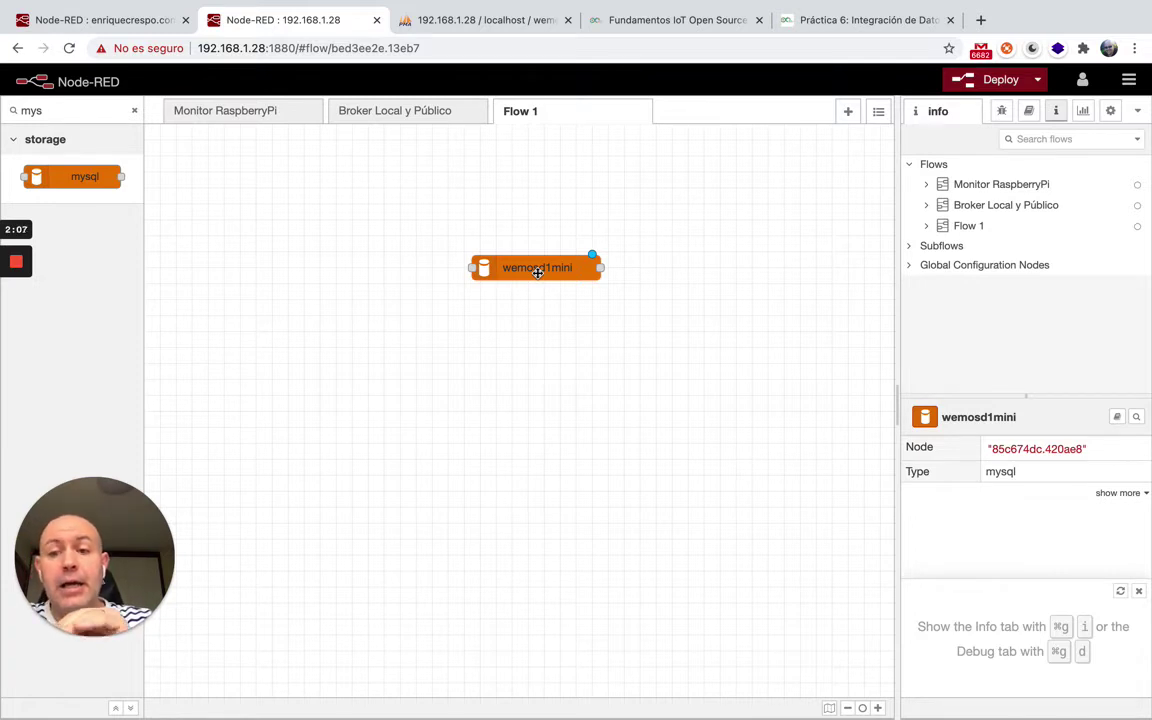
pyautogui.click(481, 24)
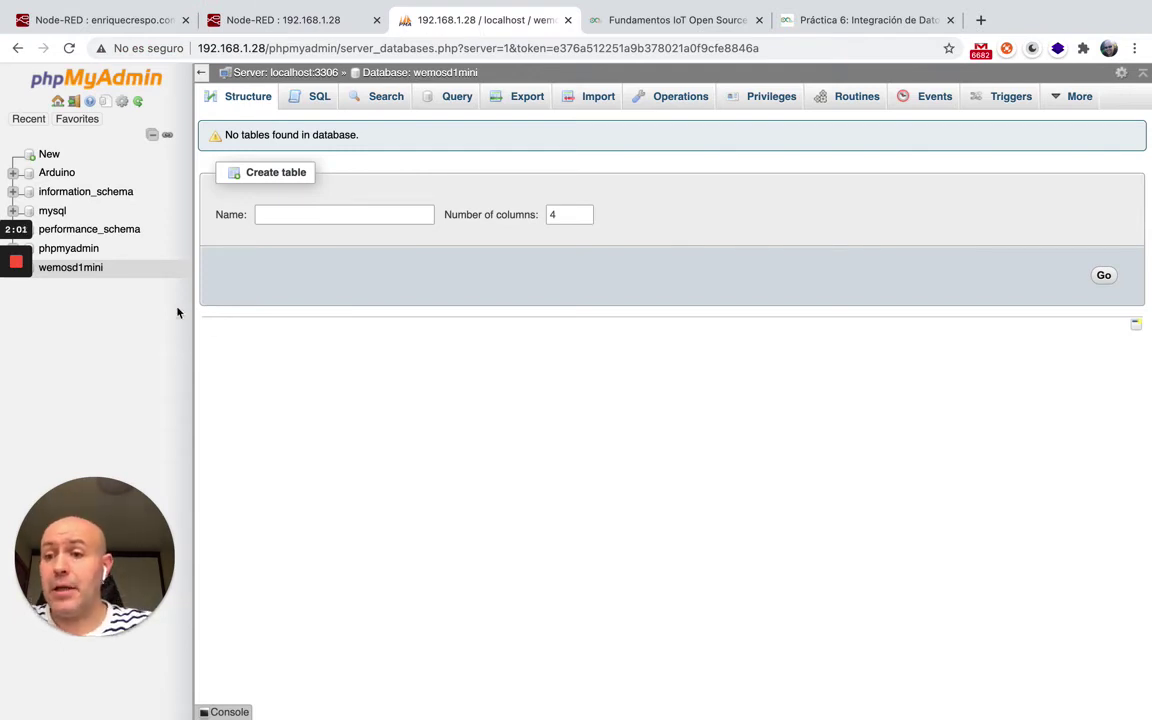
# Start a new table named Temperaturas with 3 columns in wemosd1mini.
pyautogui.click(72, 268)
pyautogui.click(289, 212)
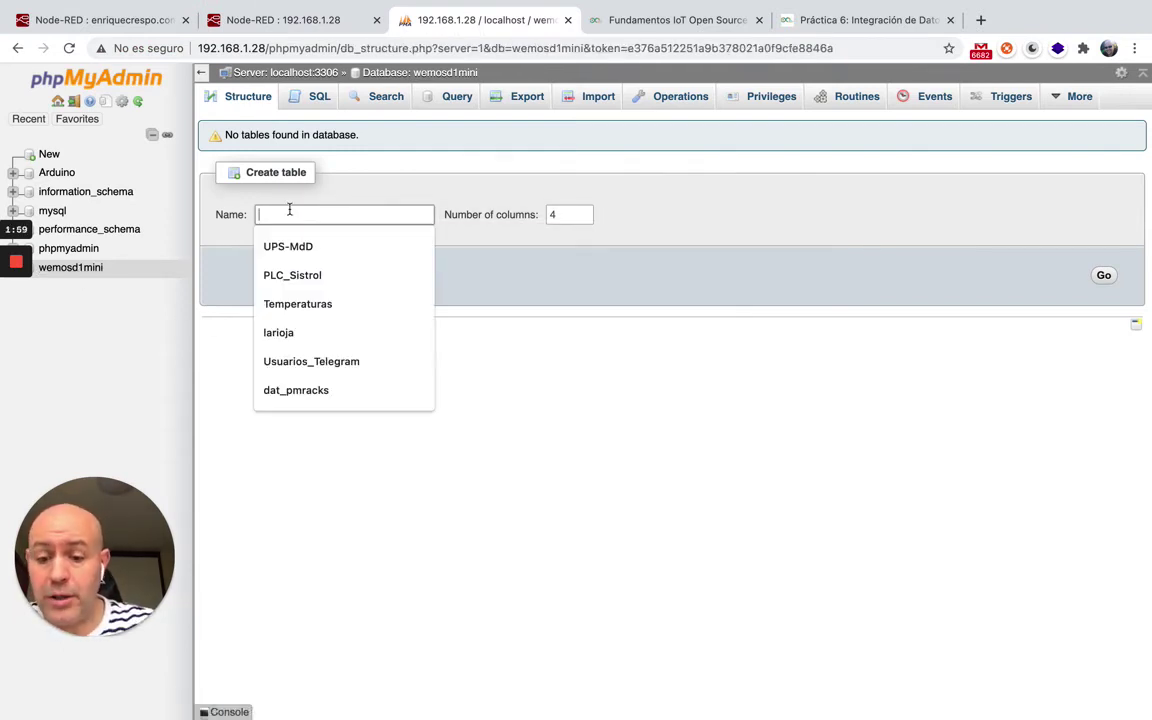
pyautogui.write('Tem')
pyautogui.click(284, 250)
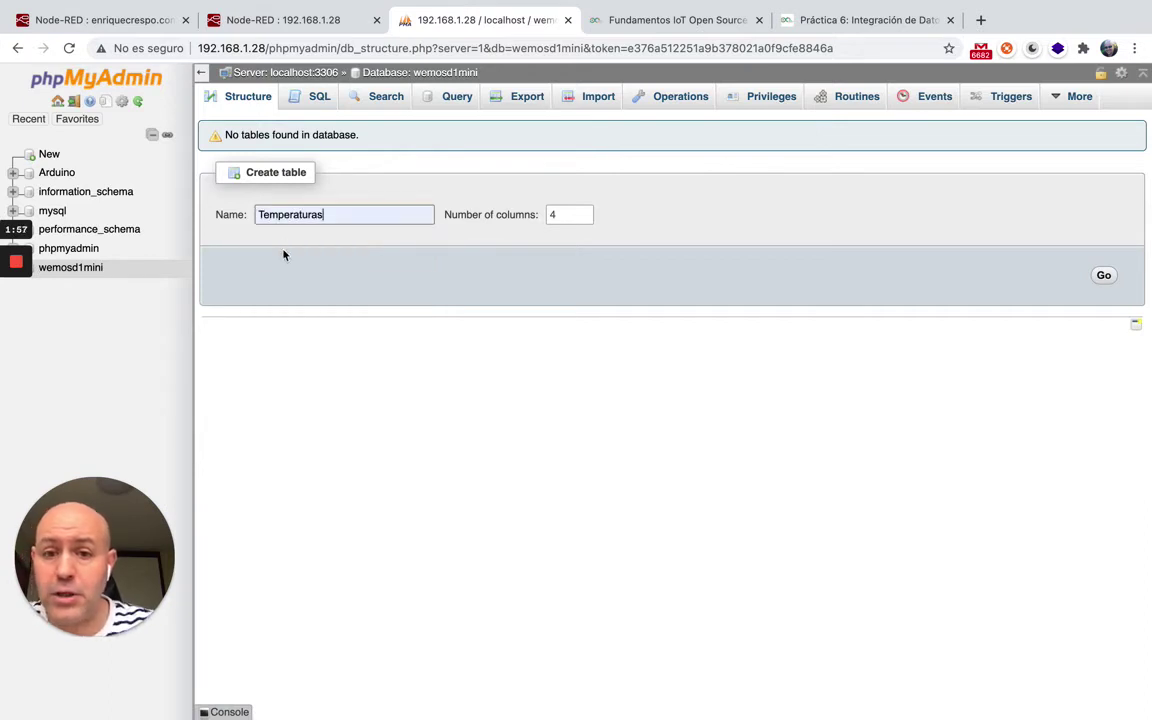
pyautogui.click(583, 218)
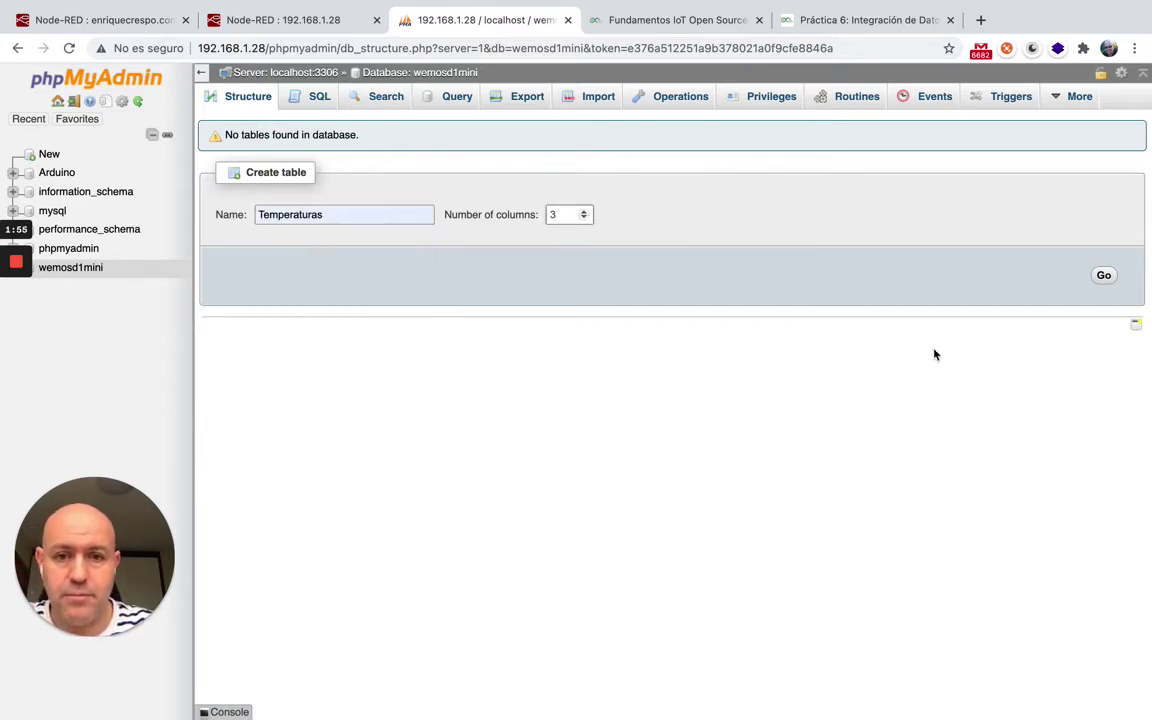
pyautogui.click(1103, 277)
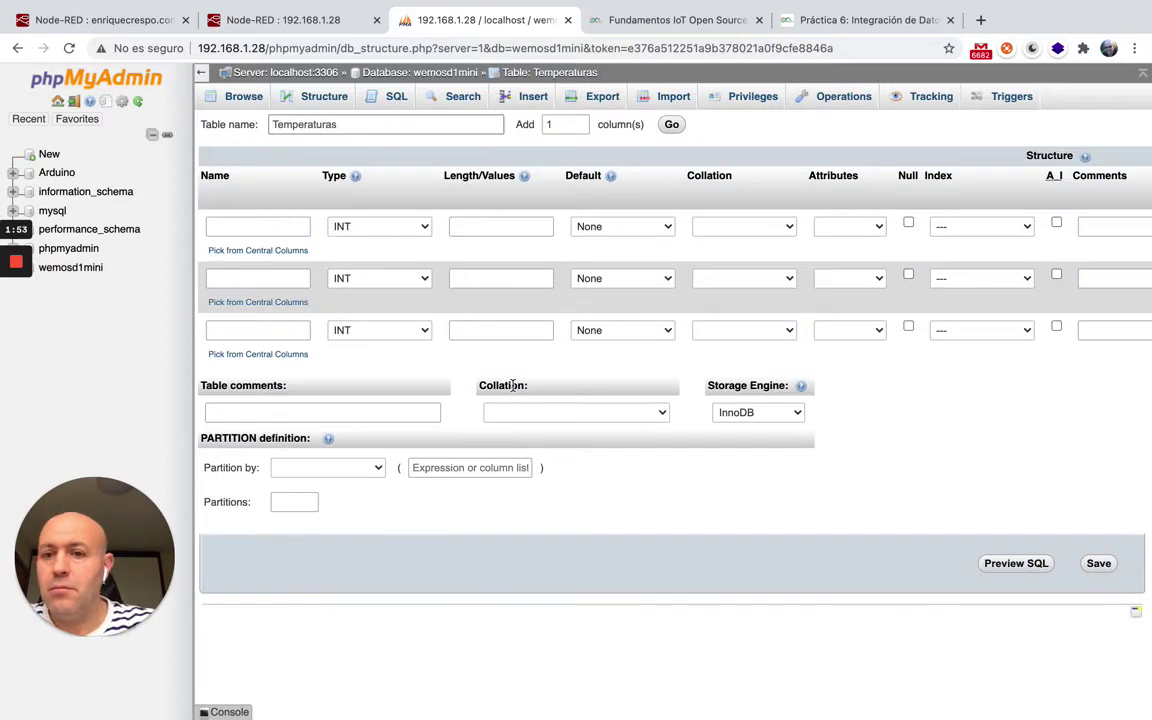
# Name the first column id and make it an auto-increment PRIMARY key.
pyautogui.click(244, 228)
pyautogui.write('id')
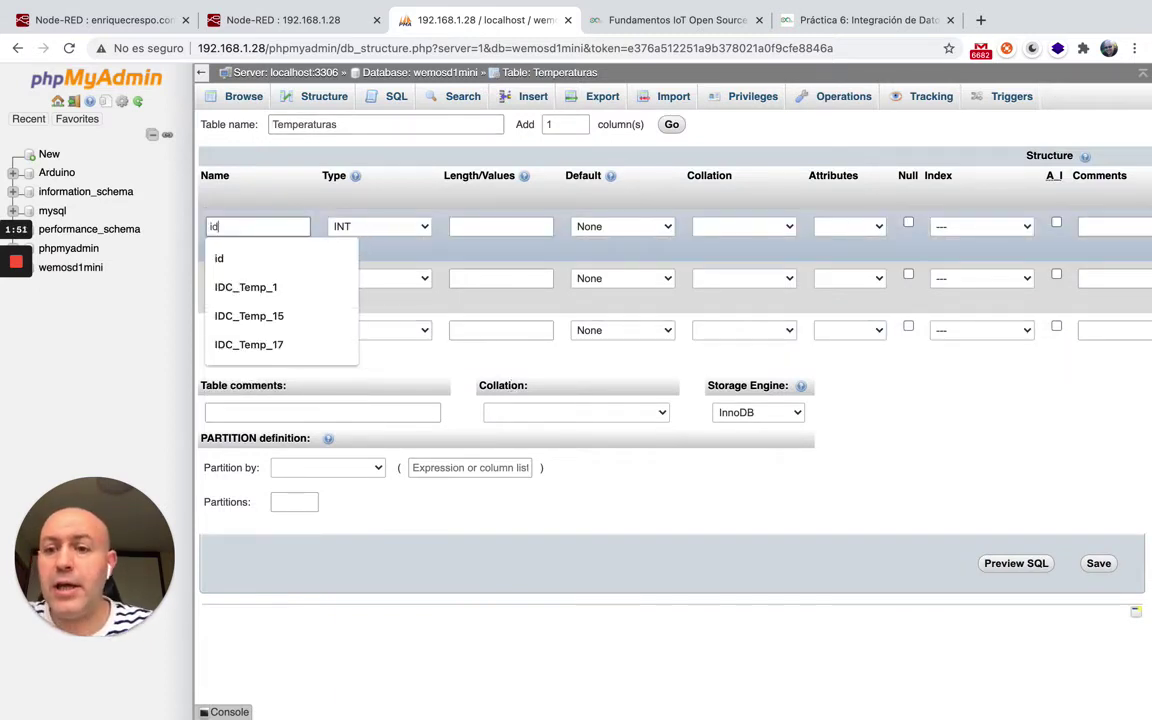
pyautogui.click(264, 207)
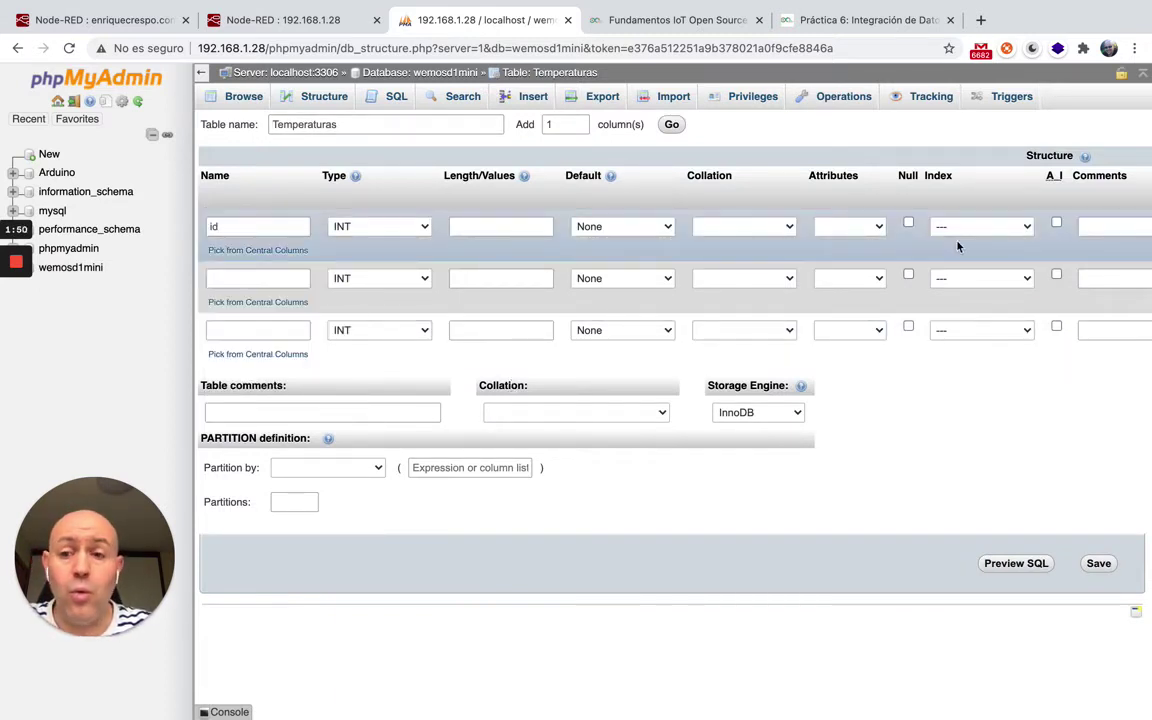
pyautogui.click(1057, 224)
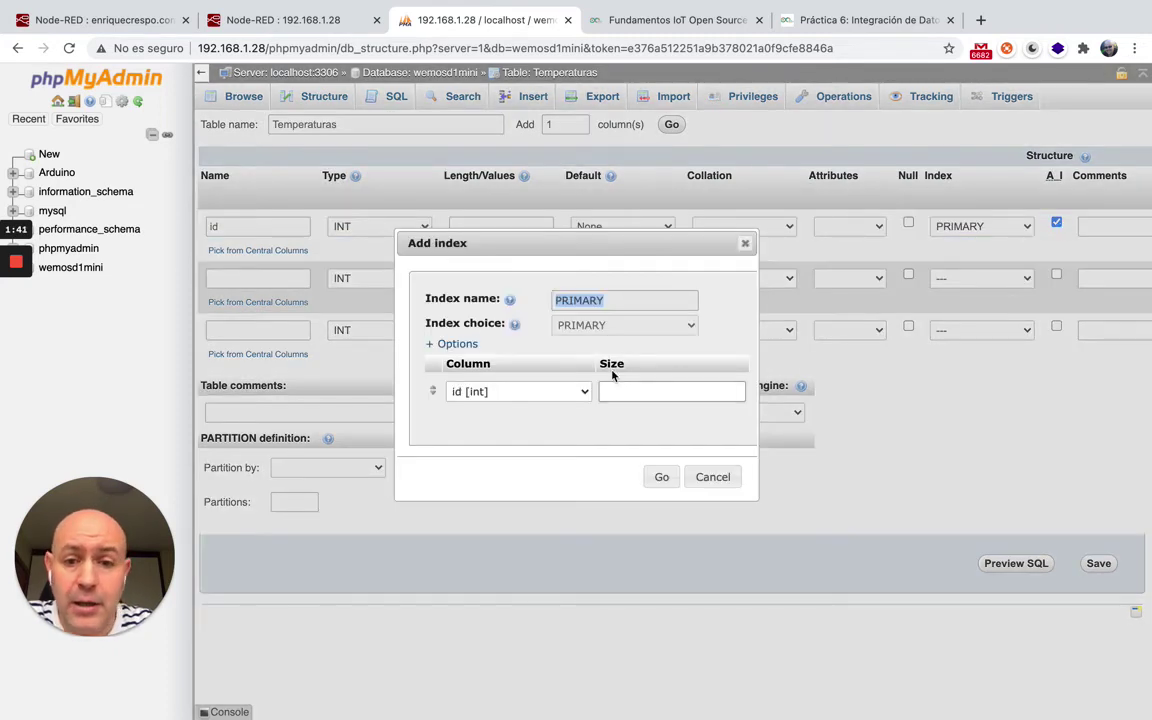
pyautogui.click(662, 478)
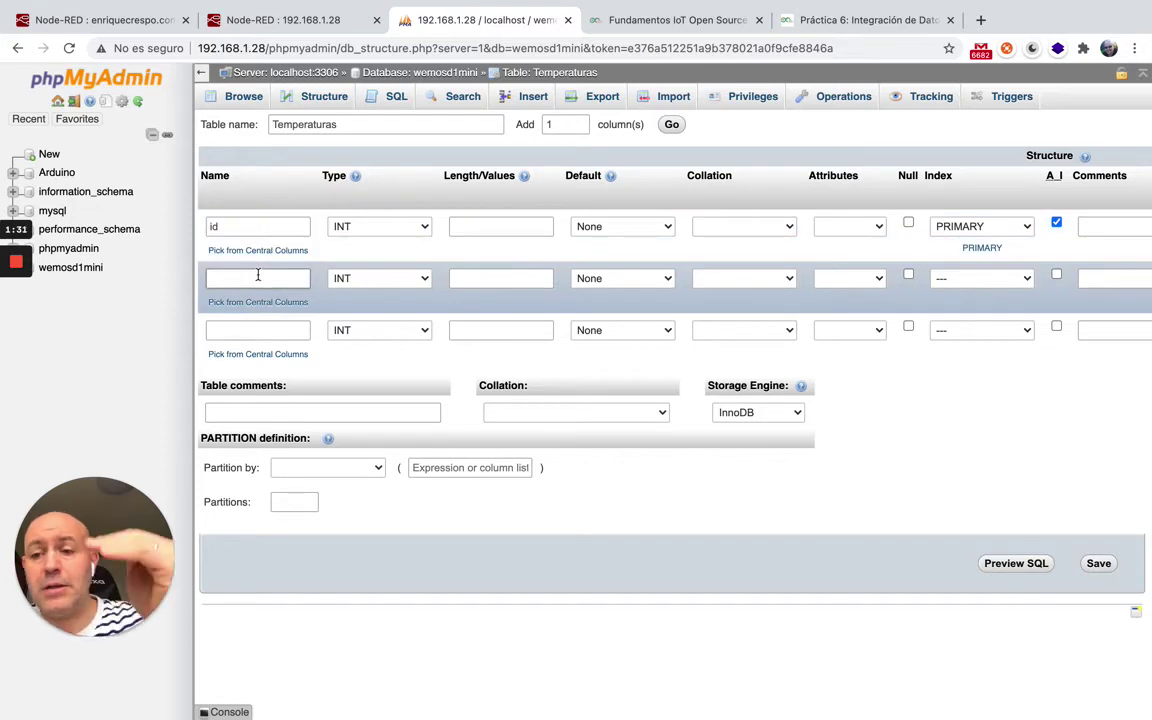
# Define column fecha as TIMESTAMP, default CURRENT_TIMESTAMP, on update CURRENT_TIMESTAMP.
pyautogui.click(258, 278)
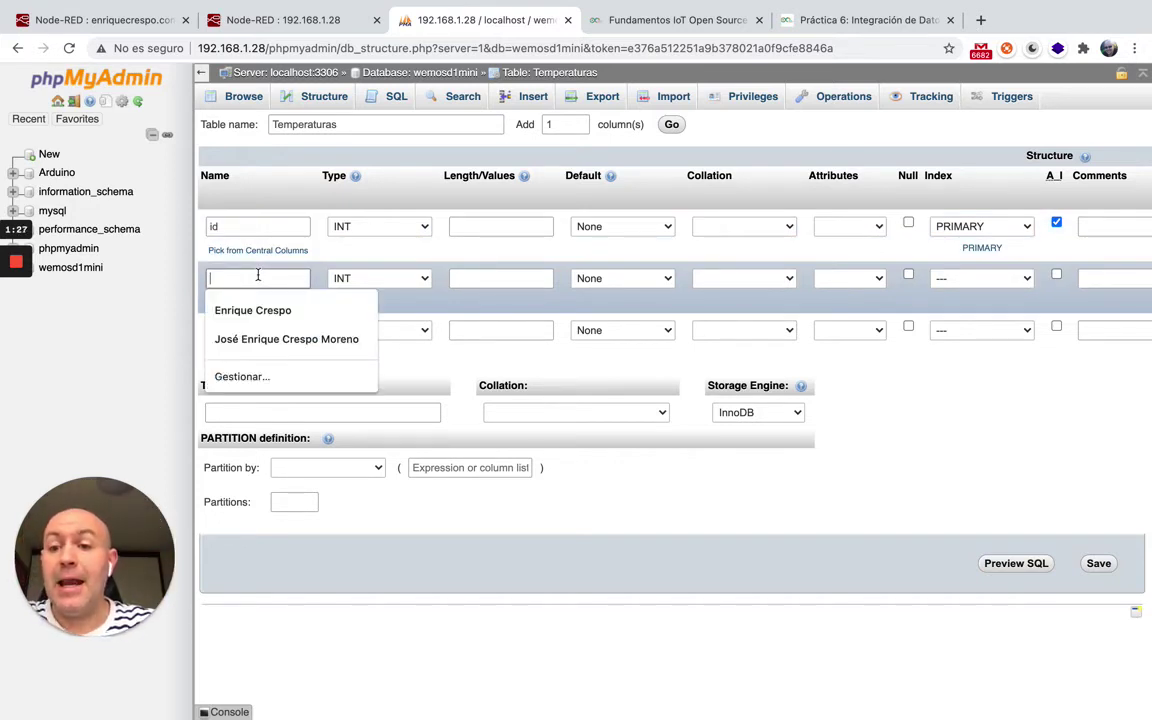
pyautogui.write('fecha')
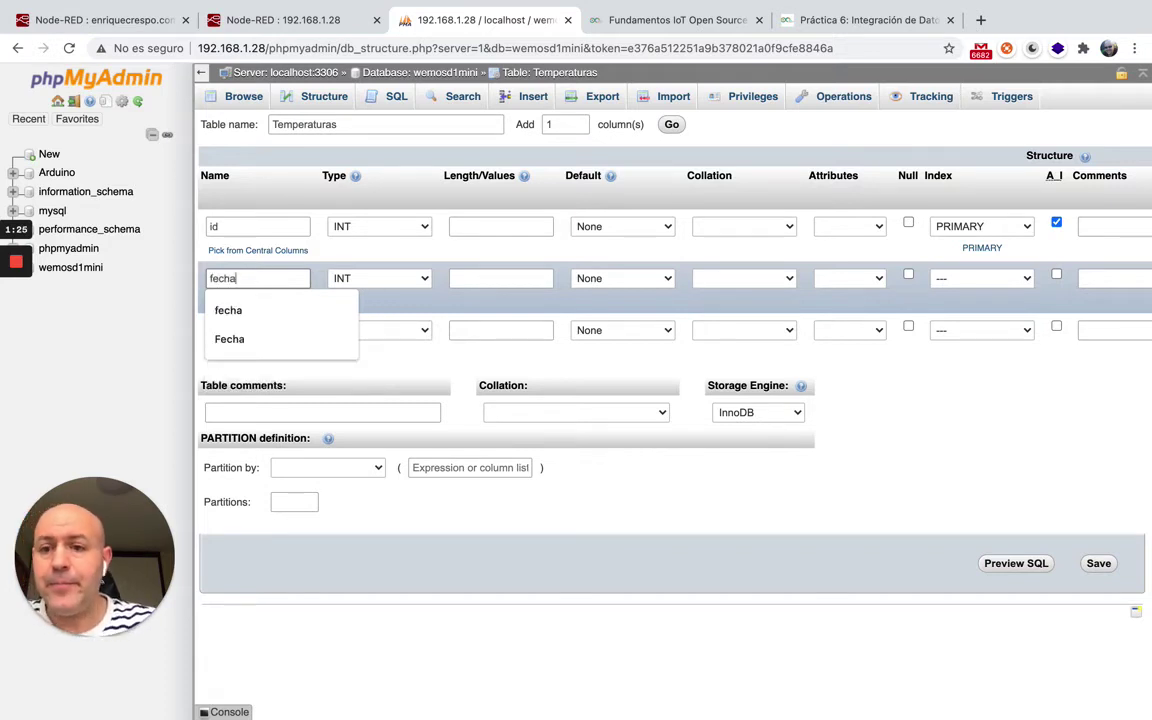
pyautogui.click(446, 307)
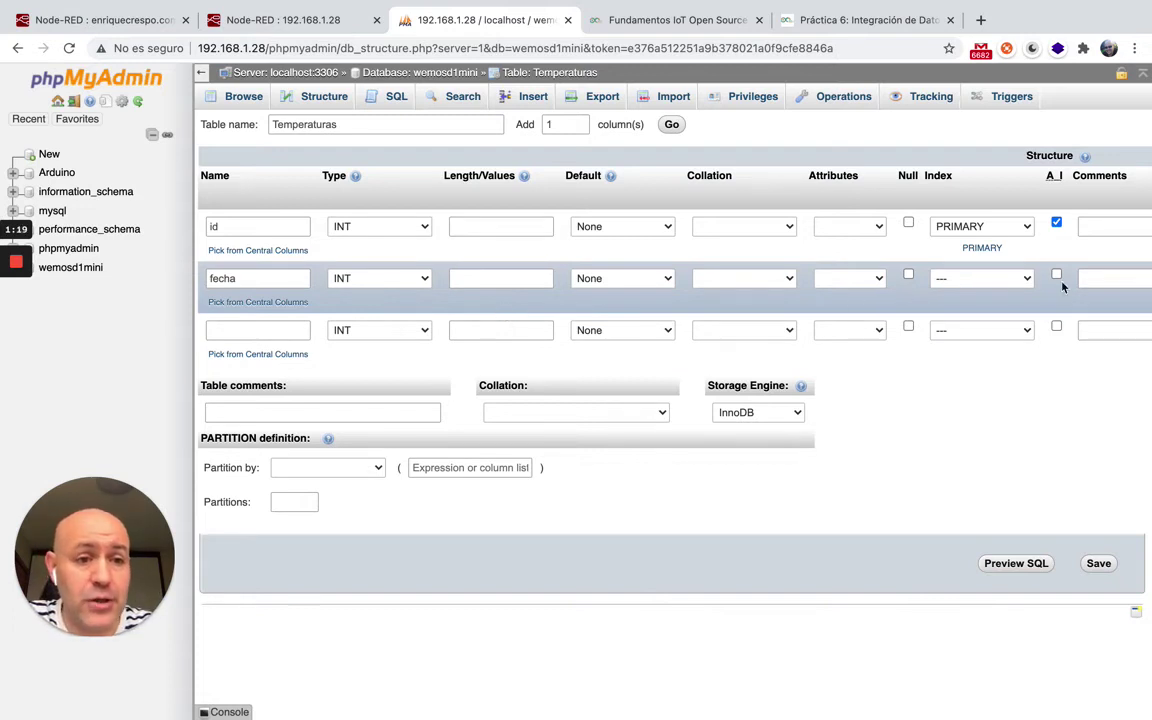
pyautogui.click(876, 280)
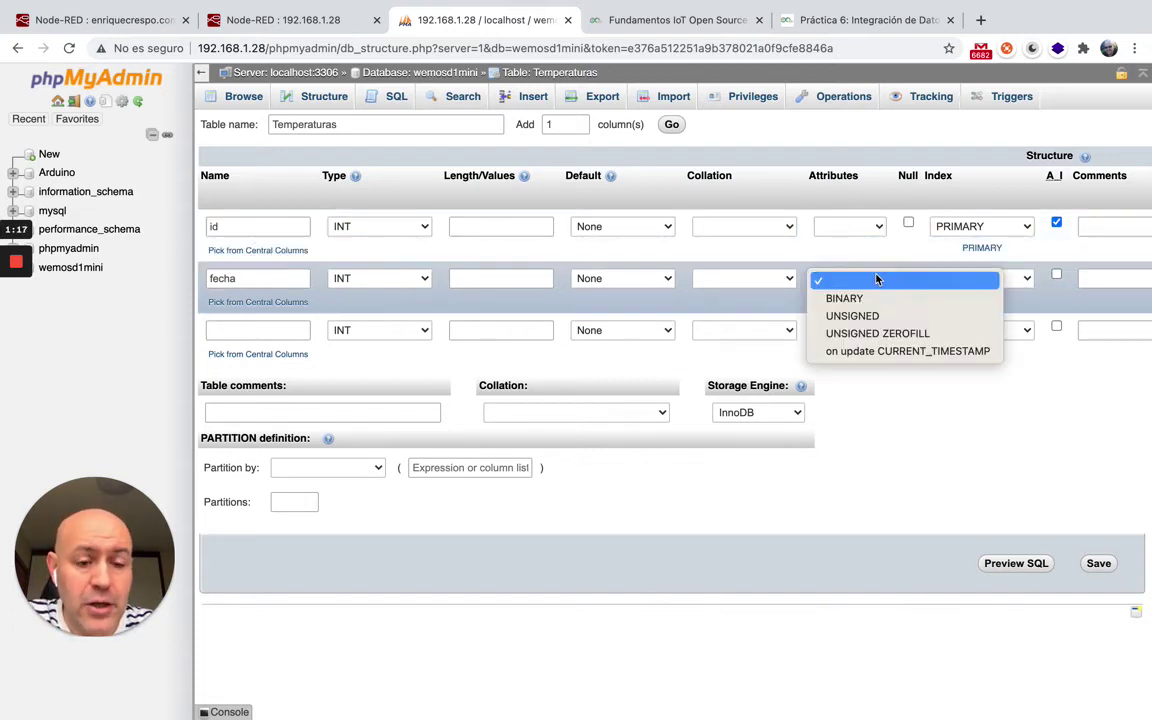
pyautogui.click(876, 358)
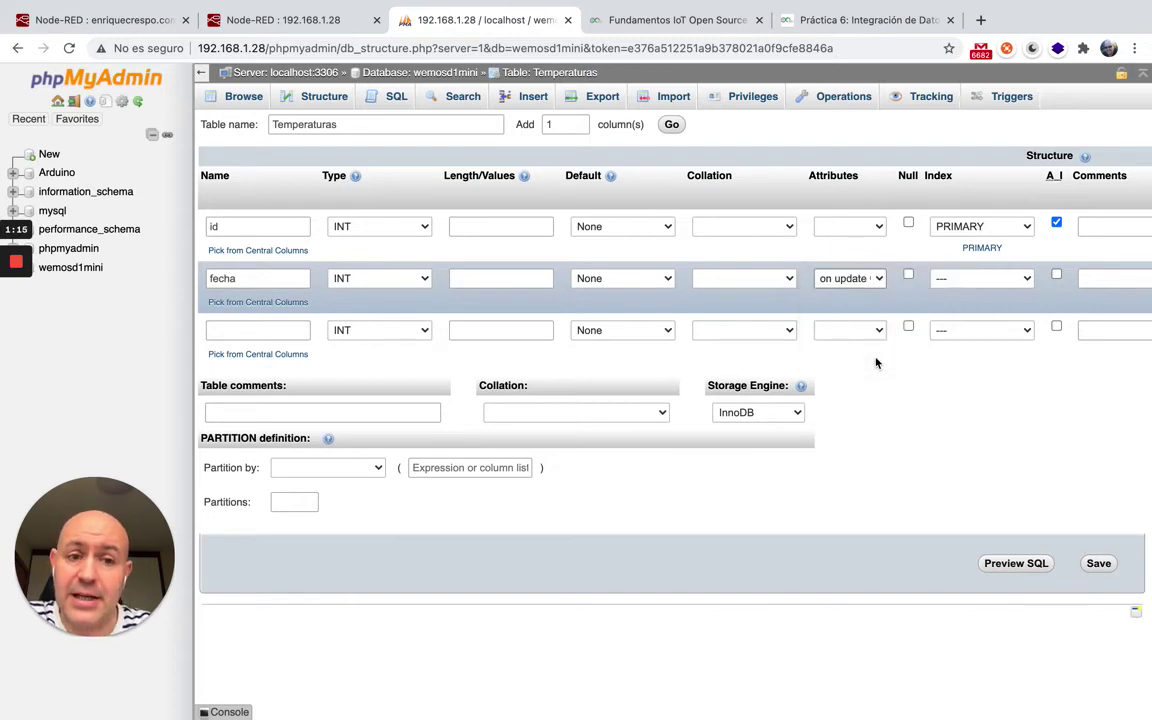
pyautogui.click(665, 279)
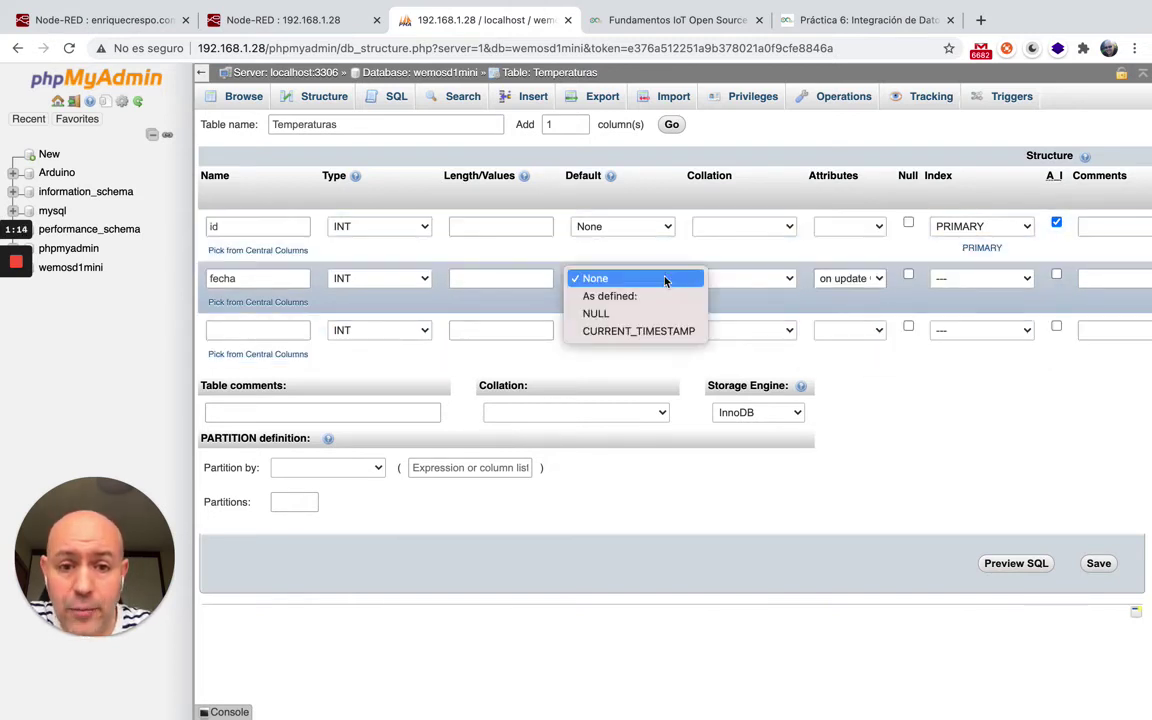
pyautogui.click(656, 330)
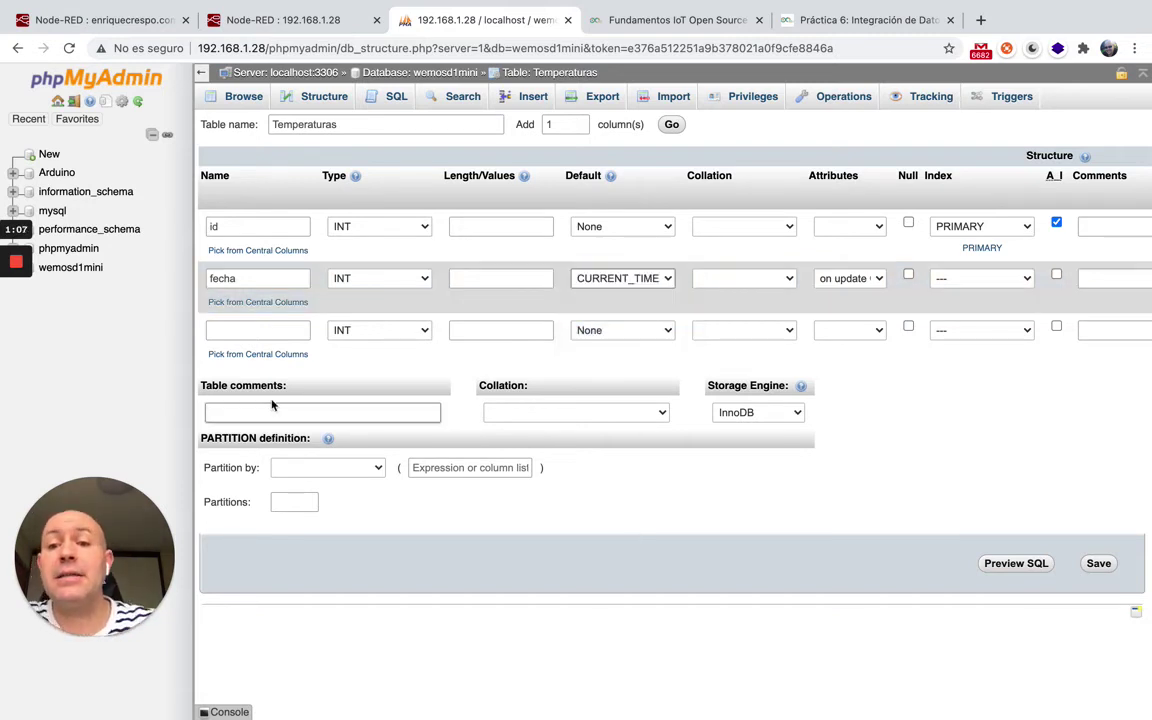
pyautogui.click(427, 282)
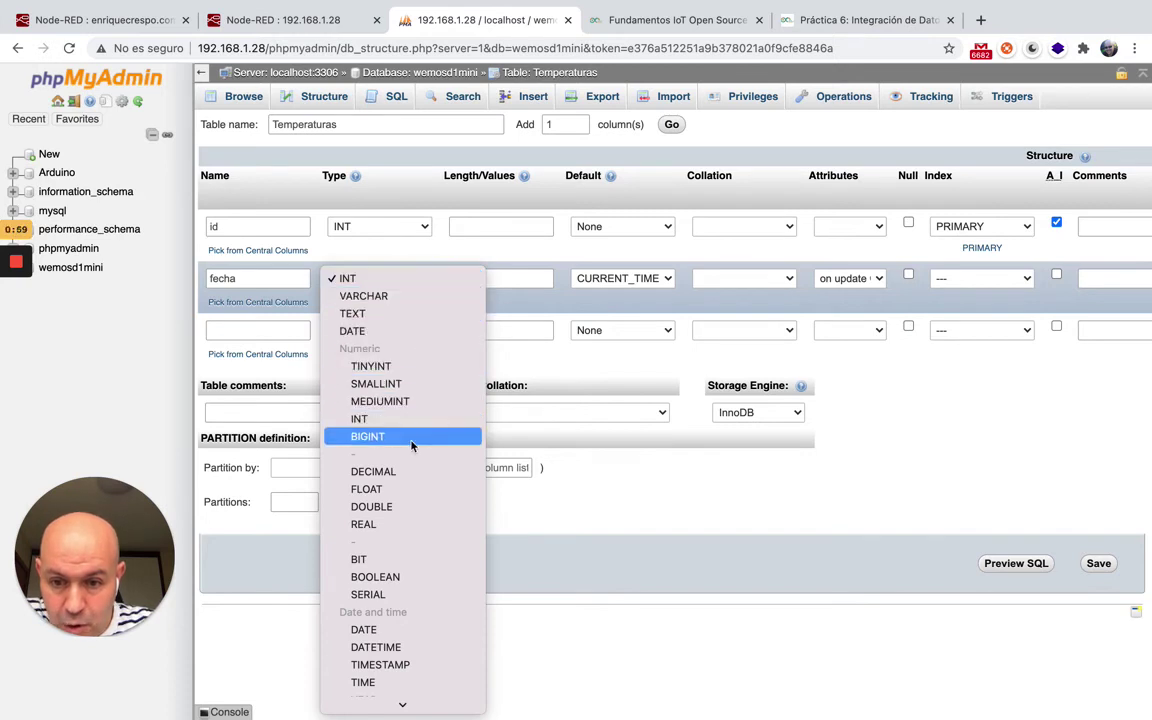
pyautogui.scroll(-2, 409, 510)
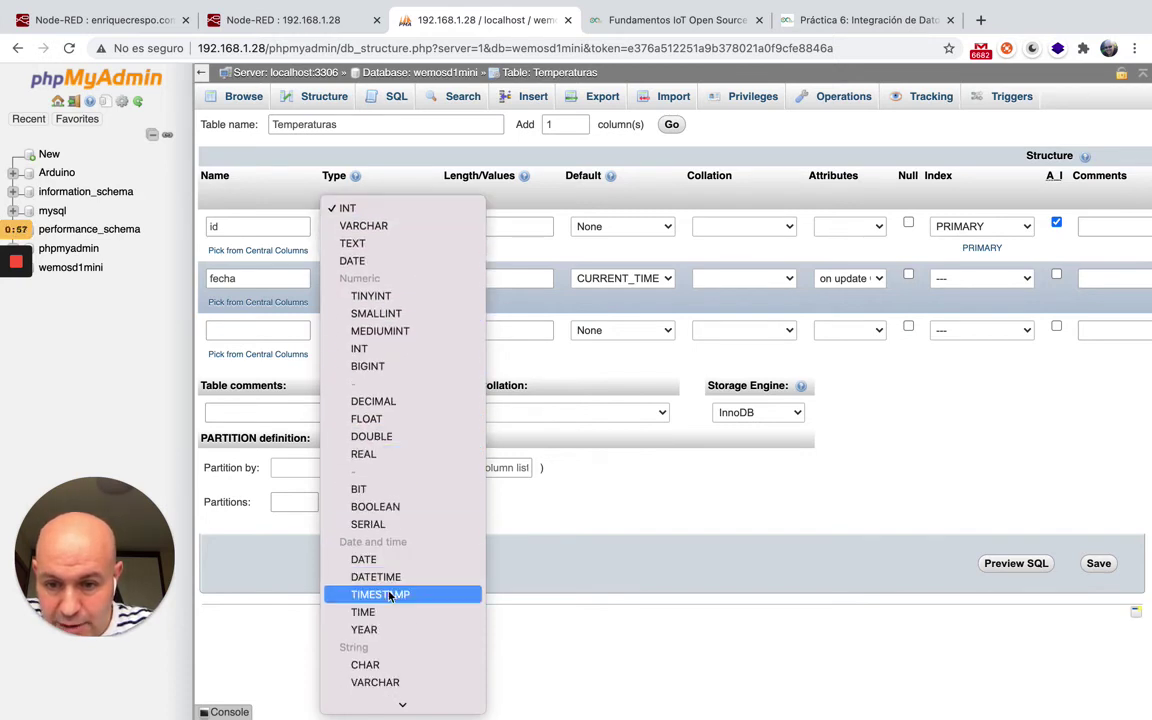
pyautogui.click(380, 594)
# Add a FLOAT column temperatura and save the Temperaturas table.
pyautogui.click(275, 324)
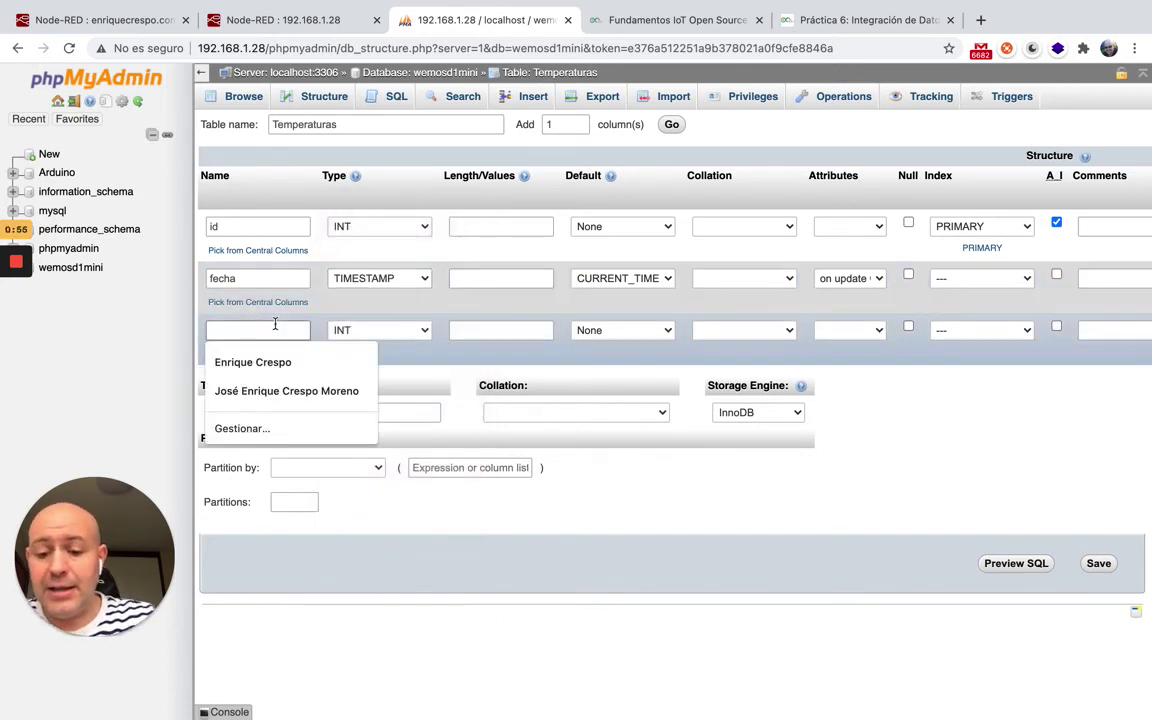
pyautogui.write('tem')
pyautogui.click(246, 362)
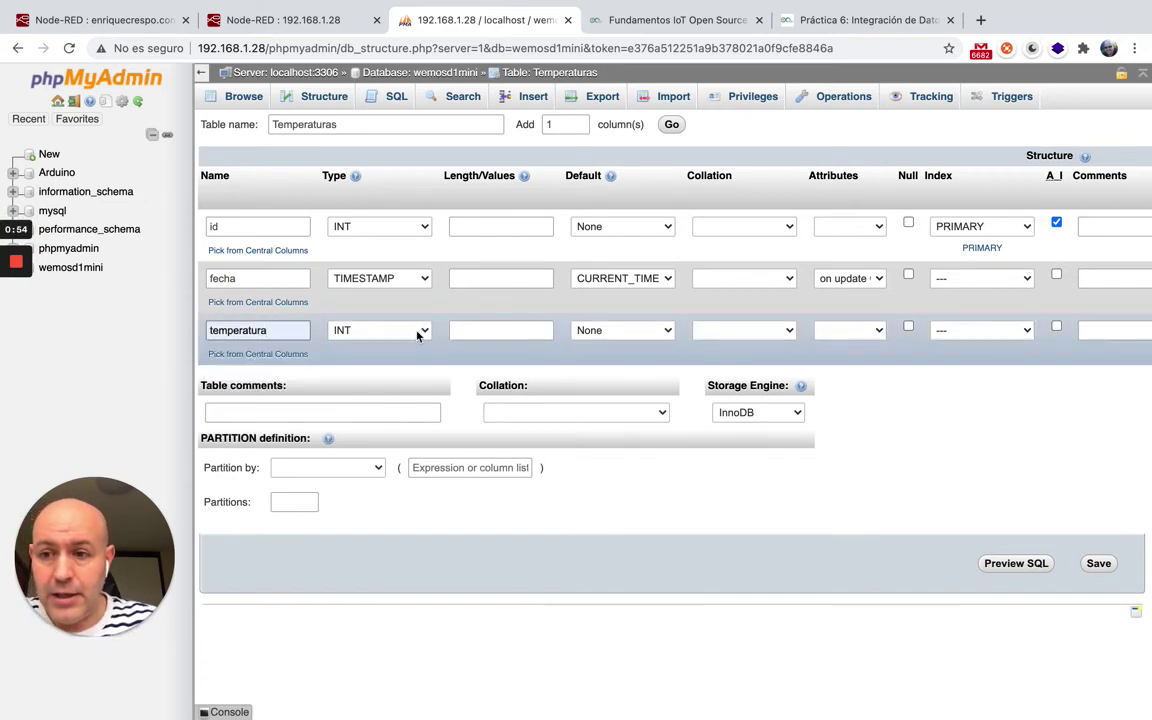
pyautogui.click(419, 330)
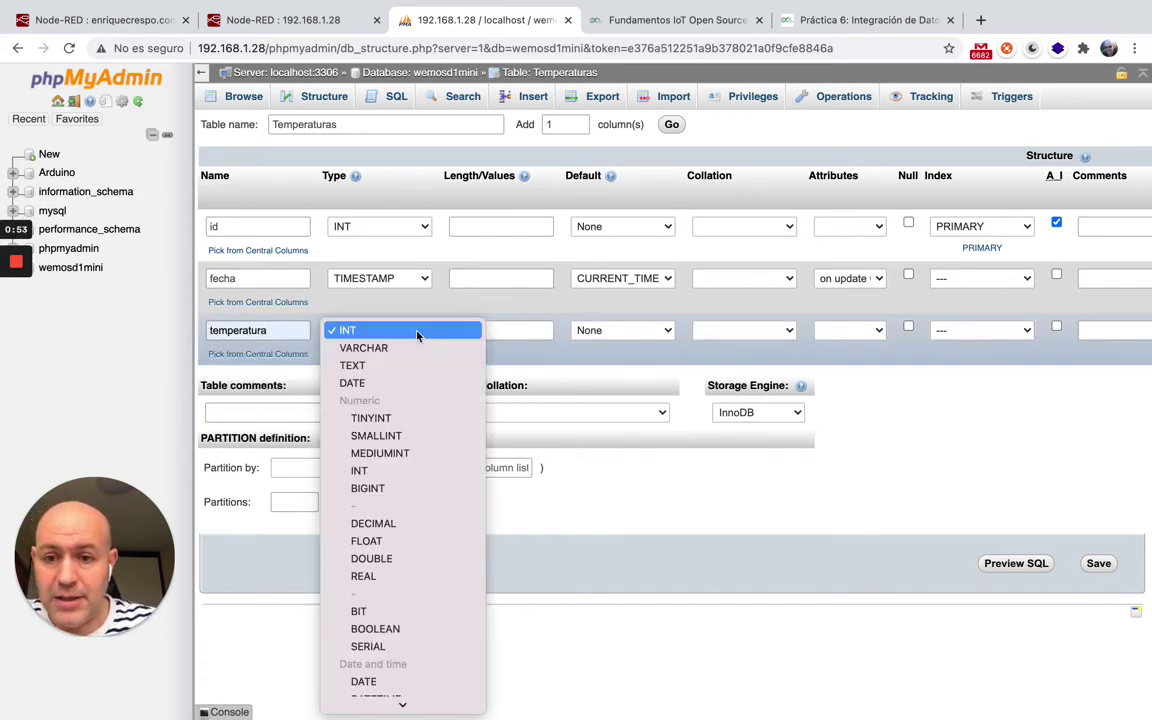
pyautogui.click(404, 541)
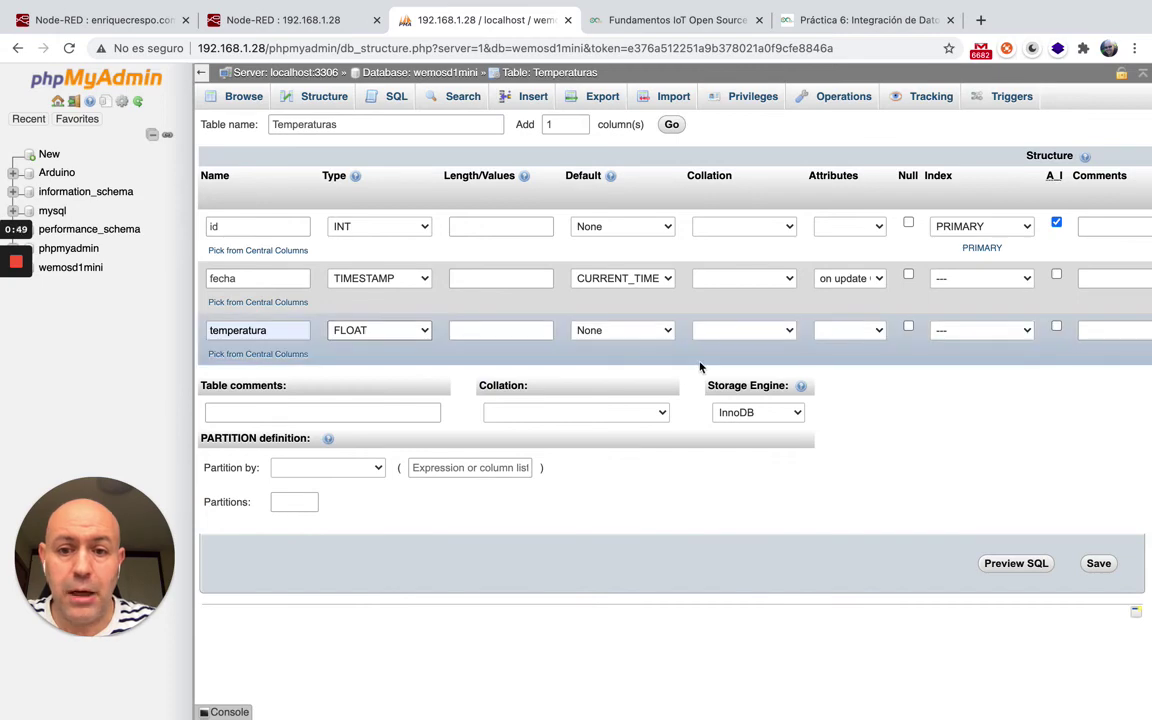
pyautogui.click(1100, 567)
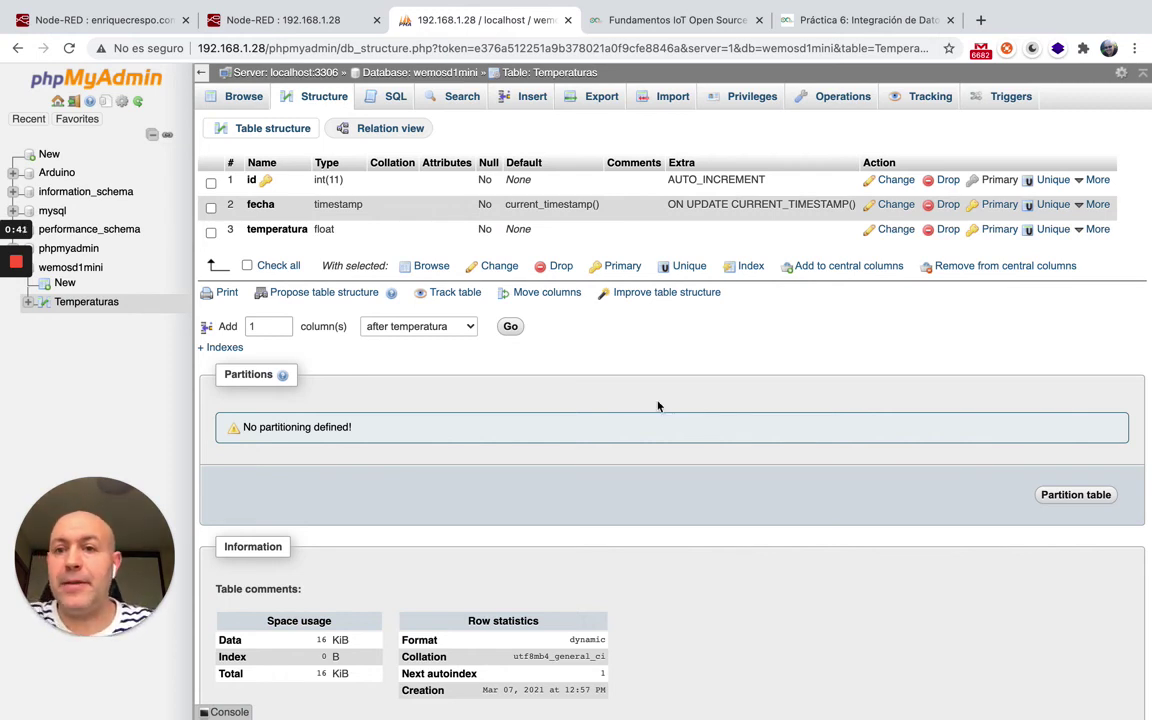
# Deploy Flow 1 so the wemosd1mini mysql node shows connected, and read the mysql node's help.
pyautogui.click(300, 28)
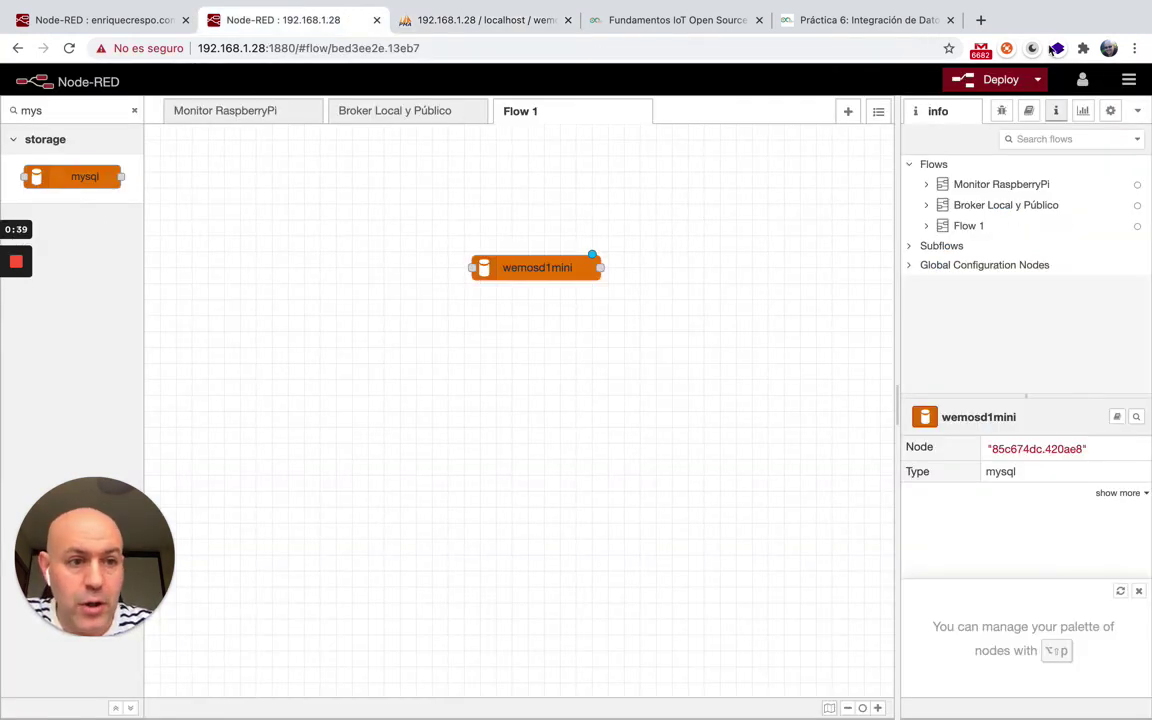
pyautogui.click(1000, 79)
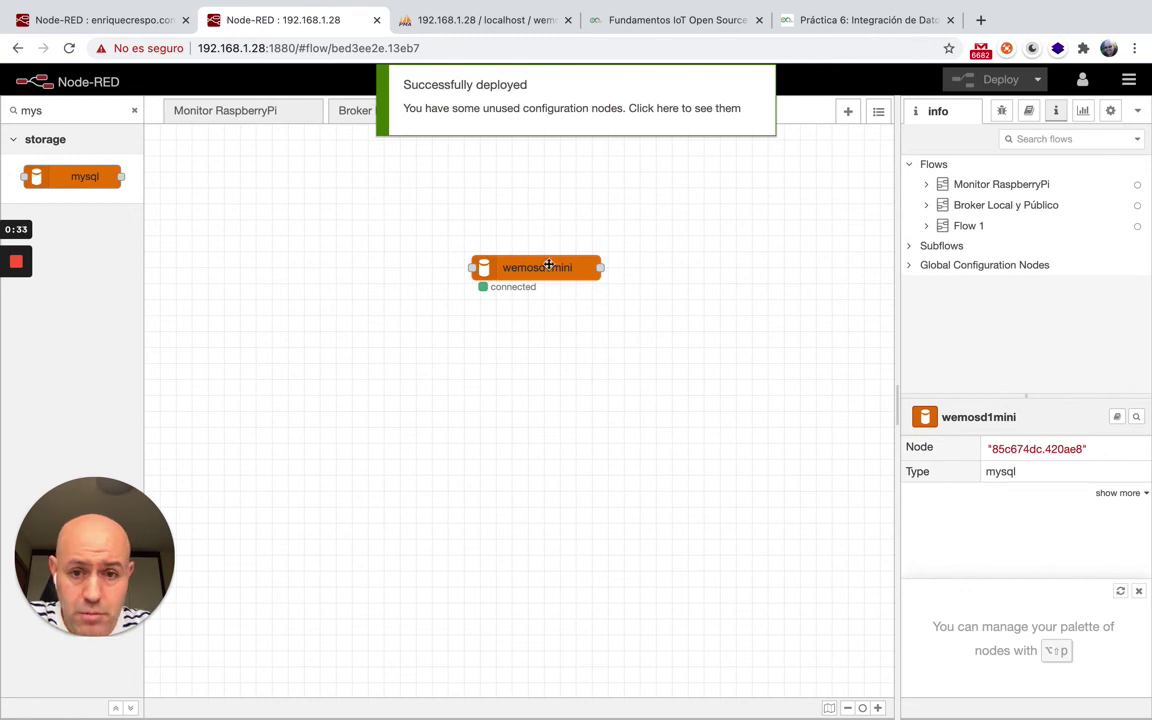
pyautogui.click(1029, 114)
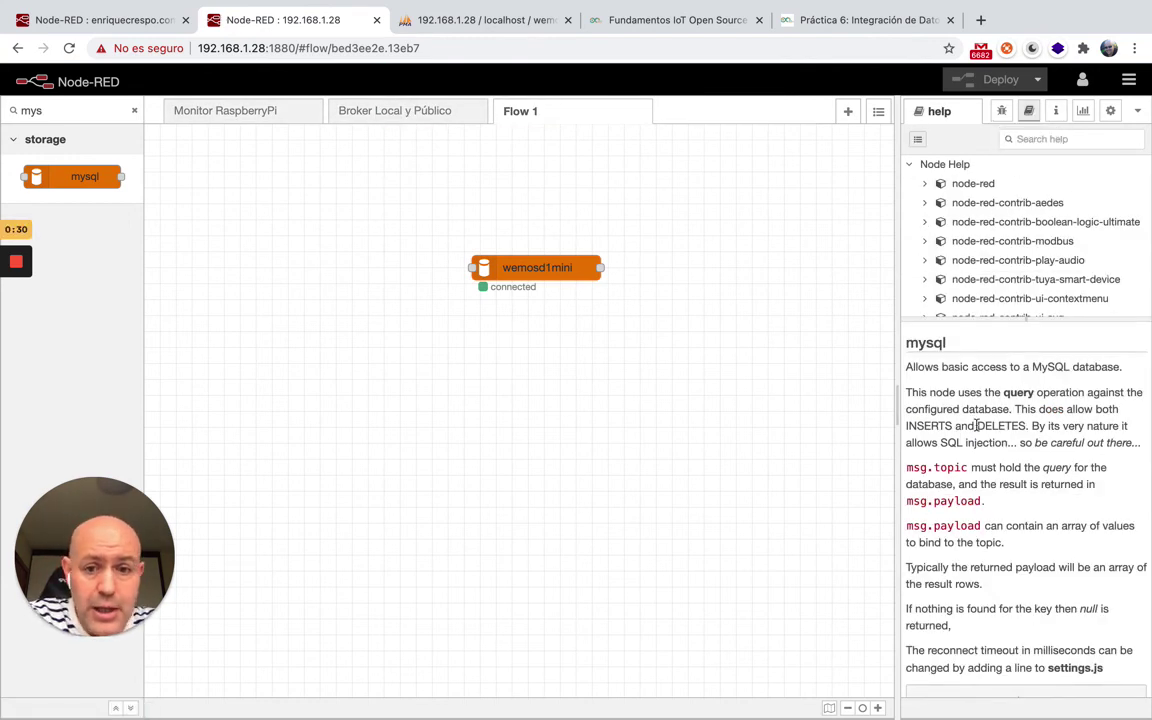
pyautogui.scroll(-1, 978, 425)
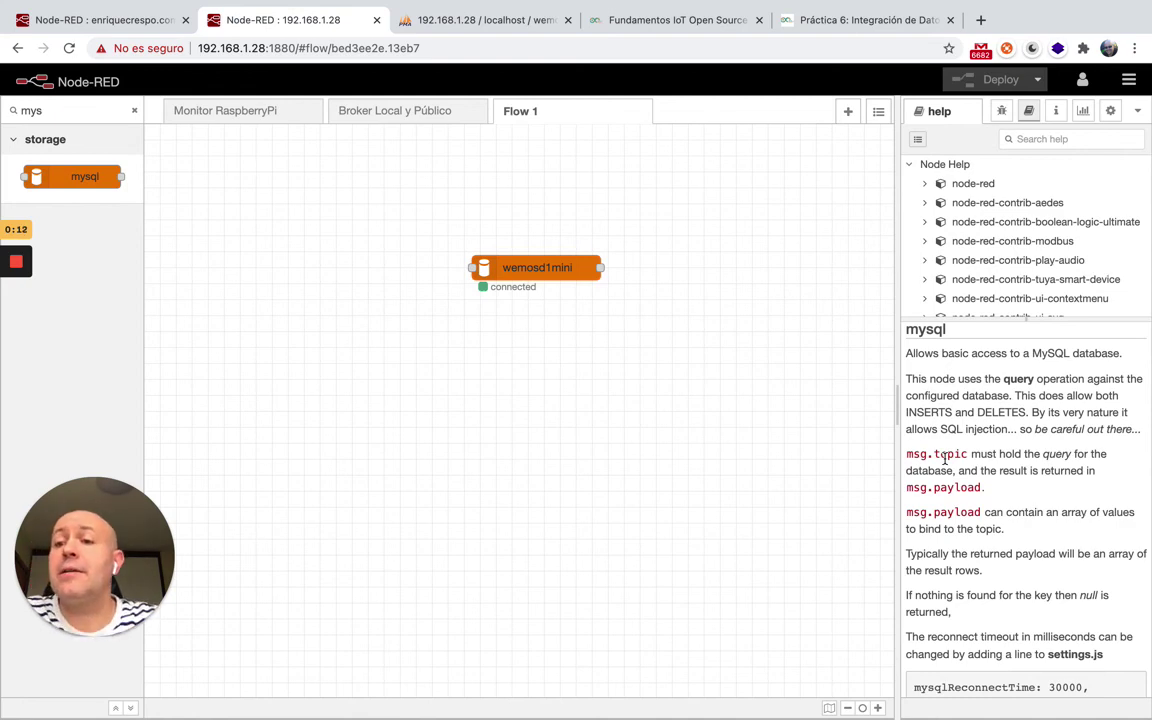
pyautogui.moveTo(6, 282)
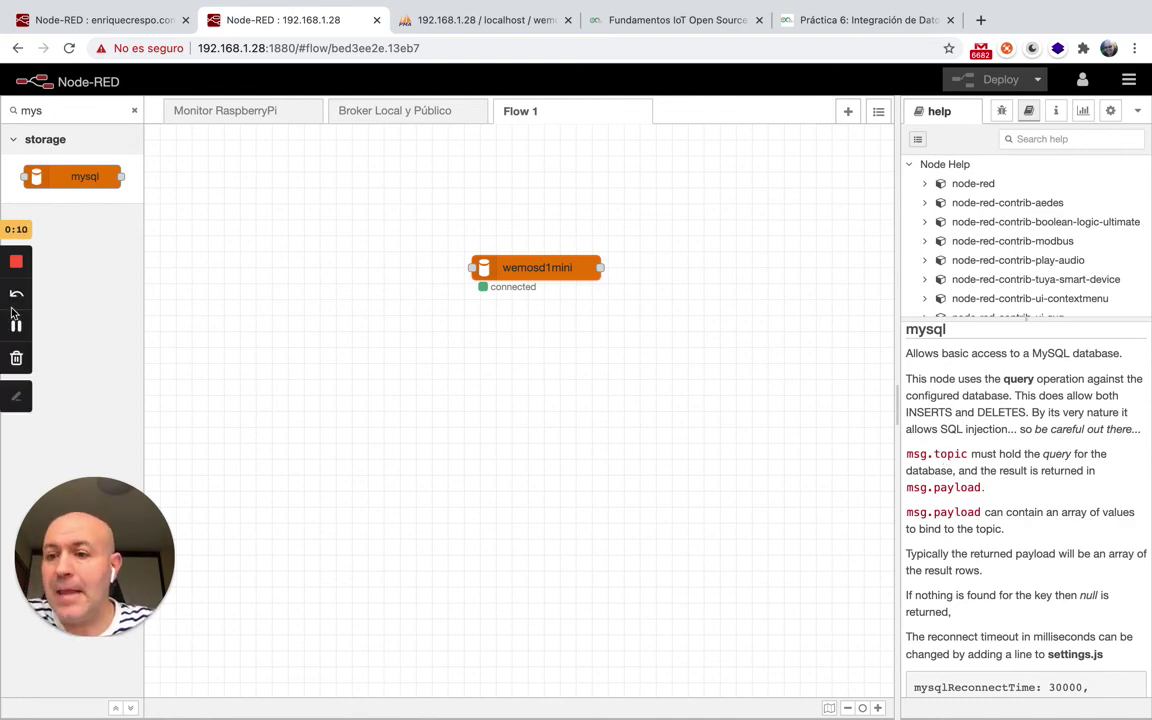